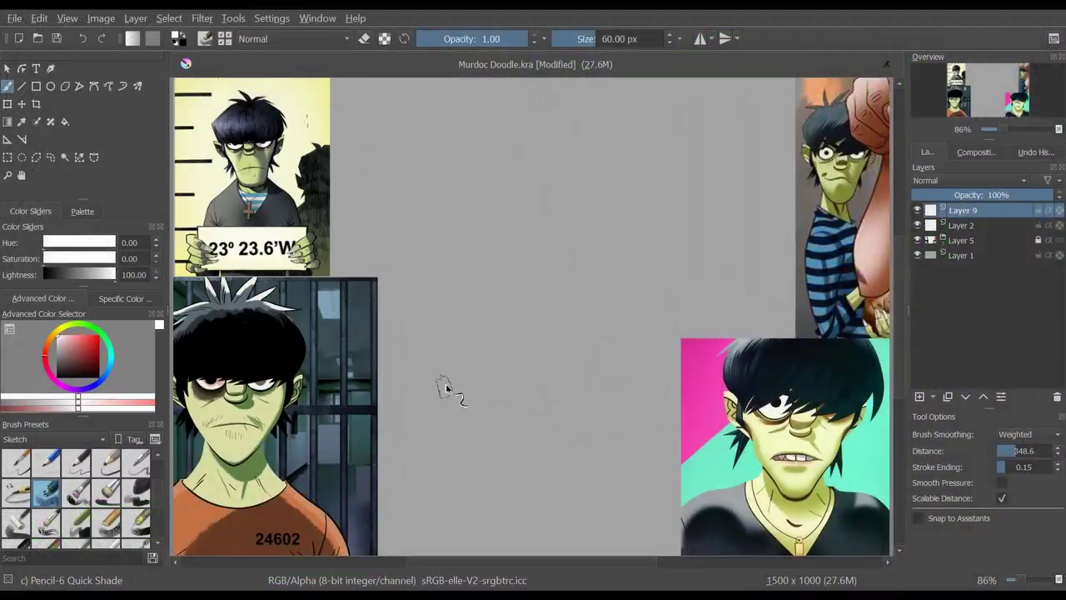
# Test a yellow-green stroke and a dark brown dab, then return to the skin colour
pyautogui.moveTo(774, 154)
pyautogui.mouseDown()
pyautogui.moveTo(768, 89)
pyautogui.moveTo(754, 167)
pyautogui.moveTo(782, 175)
pyautogui.mouseUp()
pyautogui.keyDown('ctrl'); pyautogui.click(256, 350); pyautogui.keyUp('ctrl')
pyautogui.keyDown('ctrl'); pyautogui.click(292, 416); pyautogui.keyUp('ctrl')
pyautogui.keyDown('ctrl'); pyautogui.click(243, 453); pyautogui.keyUp('ctrl')
# Block in a large pale yellow-green head shape in the middle of the canvas
pyautogui.moveTo(533, 488)
pyautogui.mouseDown()
pyautogui.moveTo(539, 245)
pyautogui.moveTo(590, 143)
pyautogui.mouseUp()
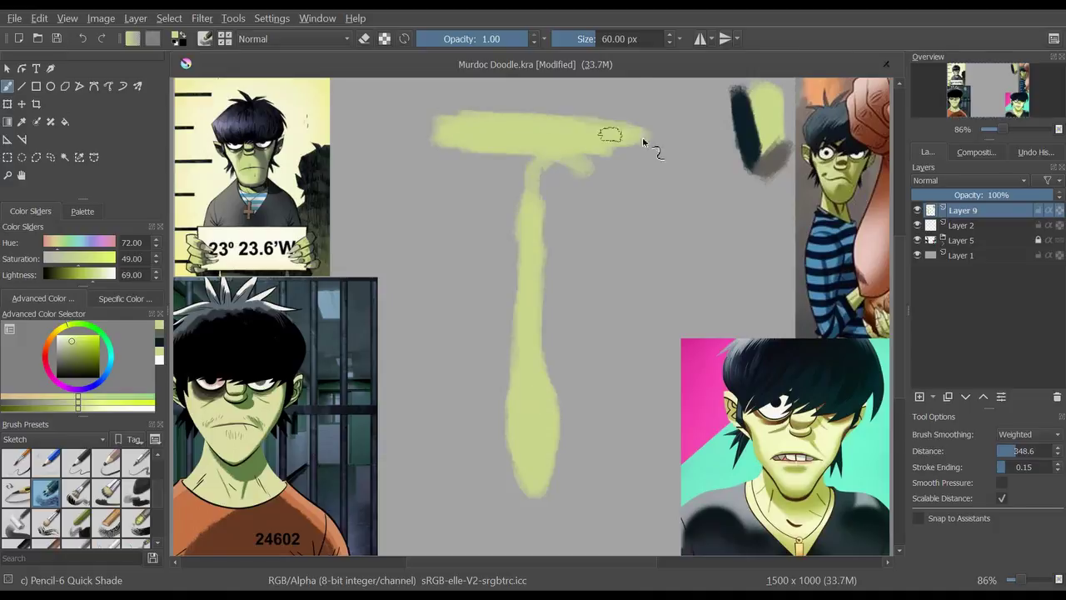
pyautogui.moveTo(462, 406); pyautogui.dragTo(513, 483)
pyautogui.moveTo(478, 434)
pyautogui.mouseDown()
pyautogui.moveTo(495, 458)
pyautogui.moveTo(423, 242)
pyautogui.moveTo(488, 340)
pyautogui.moveTo(477, 125)
pyautogui.moveTo(428, 203)
pyautogui.moveTo(499, 471)
pyautogui.moveTo(418, 298)
pyautogui.mouseUp()
pyautogui.moveTo(554, 495); pyautogui.dragTo(611, 410)
pyautogui.moveTo(648, 148)
pyautogui.mouseDown()
pyautogui.moveTo(590, 163)
pyautogui.moveTo(547, 507)
pyautogui.moveTo(664, 241)
pyautogui.mouseUp()
pyautogui.scroll(1, 595, 212)
pyautogui.moveTo(590, 209)
pyautogui.mouseDown()
pyautogui.moveTo(690, 250)
pyautogui.moveTo(404, 136)
pyautogui.moveTo(488, 90)
pyautogui.moveTo(385, 217)
pyautogui.mouseUp()
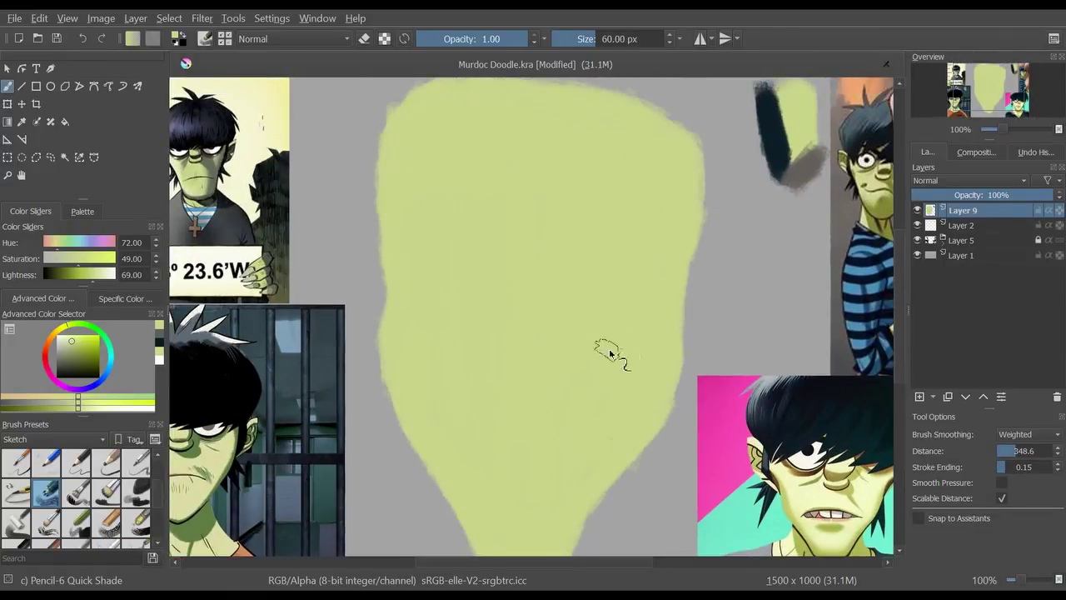
# Select the painted face shape and paste it onto a new Layer 10
pyautogui.scroll(-1, 592, 316)
pyautogui.hotkey('ctrl', 'r')
pyautogui.scroll(-1, 580, 400)
pyautogui.press('b')
pyautogui.hotkey('ctrl', 'v')
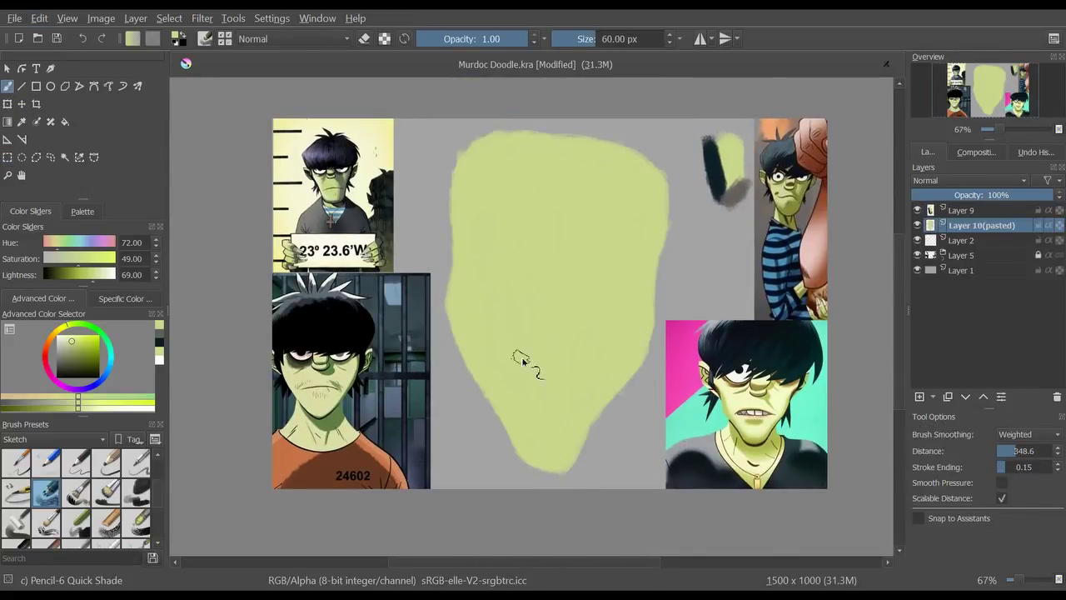
# Paint a dark mouth crescent and white blobs for both eyes
pyautogui.moveTo(481, 318)
pyautogui.mouseDown()
pyautogui.moveTo(537, 376)
pyautogui.moveTo(583, 383)
pyautogui.mouseUp()
pyautogui.moveTo(698, 141)
pyautogui.mouseDown()
pyautogui.moveTo(702, 207)
pyautogui.moveTo(733, 221)
pyautogui.moveTo(737, 150)
pyautogui.mouseUp()
pyautogui.press('x')
pyautogui.press('x')
pyautogui.moveTo(720, 200); pyautogui.dragTo(766, 221)
pyautogui.moveTo(587, 237)
pyautogui.mouseDown()
pyautogui.moveTo(640, 231)
pyautogui.moveTo(616, 249)
pyautogui.moveTo(590, 231)
pyautogui.mouseUp()
pyautogui.moveTo(508, 213)
pyautogui.mouseDown()
pyautogui.moveTo(491, 230)
pyautogui.moveTo(521, 246)
pyautogui.mouseUp()
# Paint a shaggy dark blue hair mass across the top of the face
pyautogui.press('x')
pyautogui.moveTo(508, 171)
pyautogui.mouseDown()
pyautogui.moveTo(658, 187)
pyautogui.moveTo(450, 162)
pyautogui.moveTo(497, 129)
pyautogui.moveTo(620, 218)
pyautogui.moveTo(540, 257)
pyautogui.moveTo(500, 218)
pyautogui.mouseUp()
pyautogui.press('x')
pyautogui.moveTo(554, 195); pyautogui.dragTo(570, 234)
pyautogui.press('x')
pyautogui.moveTo(500, 221)
pyautogui.mouseDown()
pyautogui.moveTo(551, 203)
pyautogui.moveTo(475, 233)
pyautogui.moveTo(508, 223)
pyautogui.mouseUp()
pyautogui.press('x')
pyautogui.press('x')
pyautogui.moveTo(633, 221); pyautogui.dragTo(566, 267)
pyautogui.moveTo(662, 158); pyautogui.dragTo(671, 249)
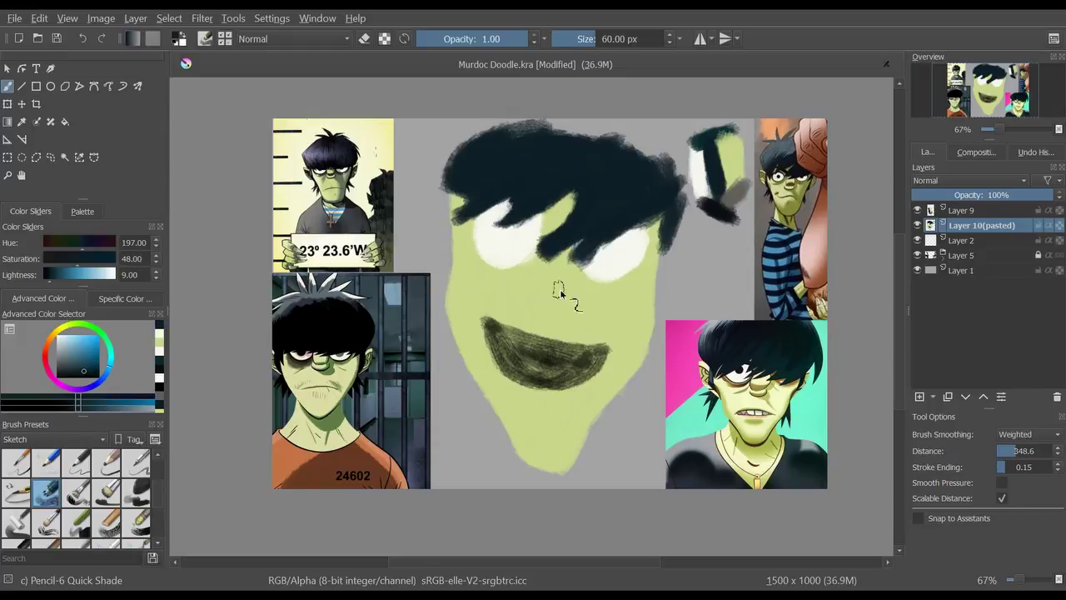
pyautogui.moveTo(444, 209)
pyautogui.mouseDown()
pyautogui.moveTo(442, 225)
pyautogui.moveTo(452, 155)
pyautogui.mouseUp()
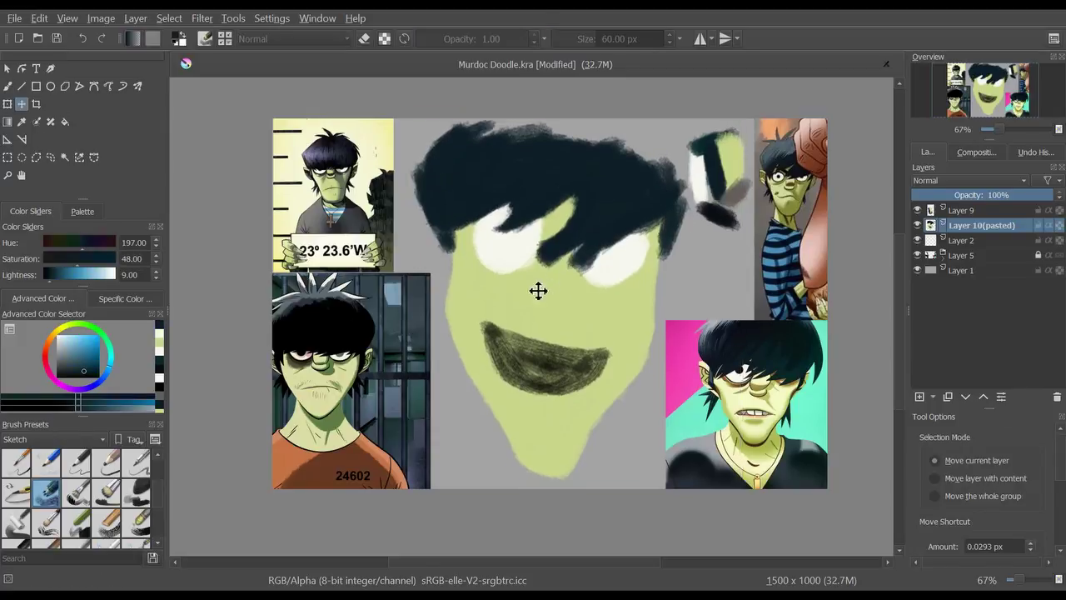
# Outline the colour swatch at top right with a polygonal selection
pyautogui.click(37, 158)
pyautogui.click(654, 133)
pyautogui.click(750, 129)
pyautogui.doubleClick(708, 240)
# Cut the swatch, paste it as a new layer and merge it back down
pyautogui.hotkey('ctrl', 'x')
pyautogui.hotkey('ctrl', 'v')
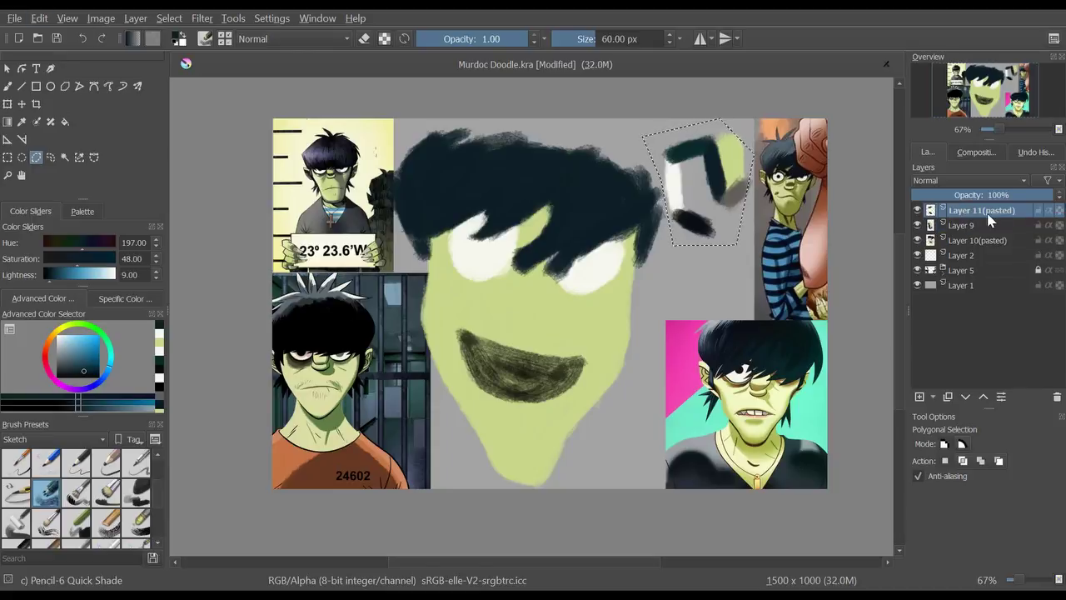
pyautogui.press('t')
pyautogui.press('b')
pyautogui.hotkey('ctrl', 'z')
# Make the hair mass fuller and rounder along its top and right edges
pyautogui.moveTo(438, 146); pyautogui.dragTo(557, 134)
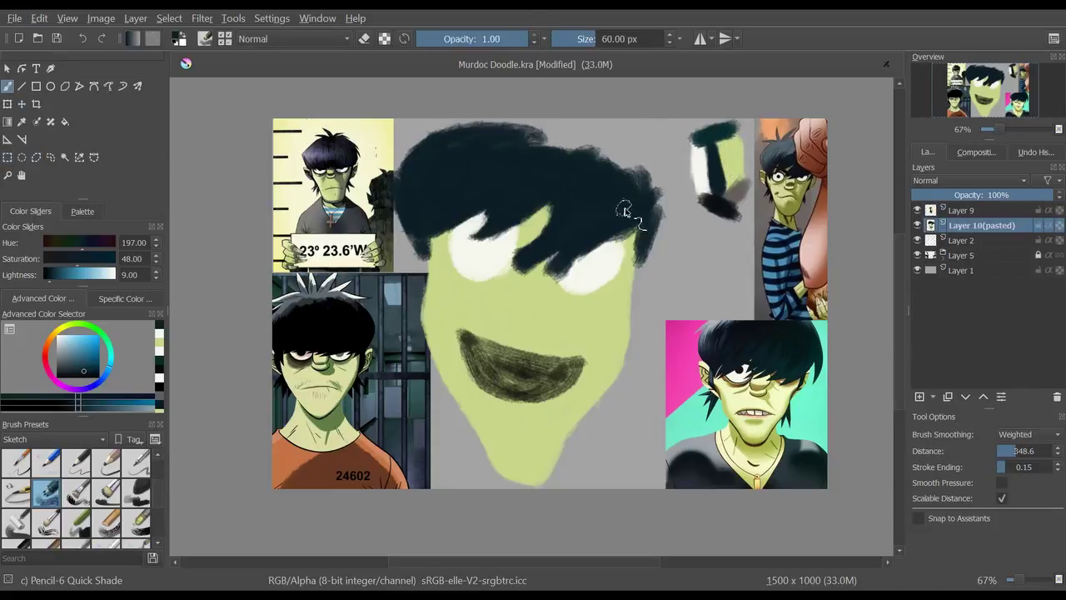
pyautogui.moveTo(658, 166); pyautogui.dragTo(616, 262)
pyautogui.moveTo(649, 193); pyautogui.dragTo(666, 213)
pyautogui.moveTo(524, 129); pyautogui.dragTo(665, 213)
pyautogui.moveTo(466, 124); pyautogui.dragTo(626, 182)
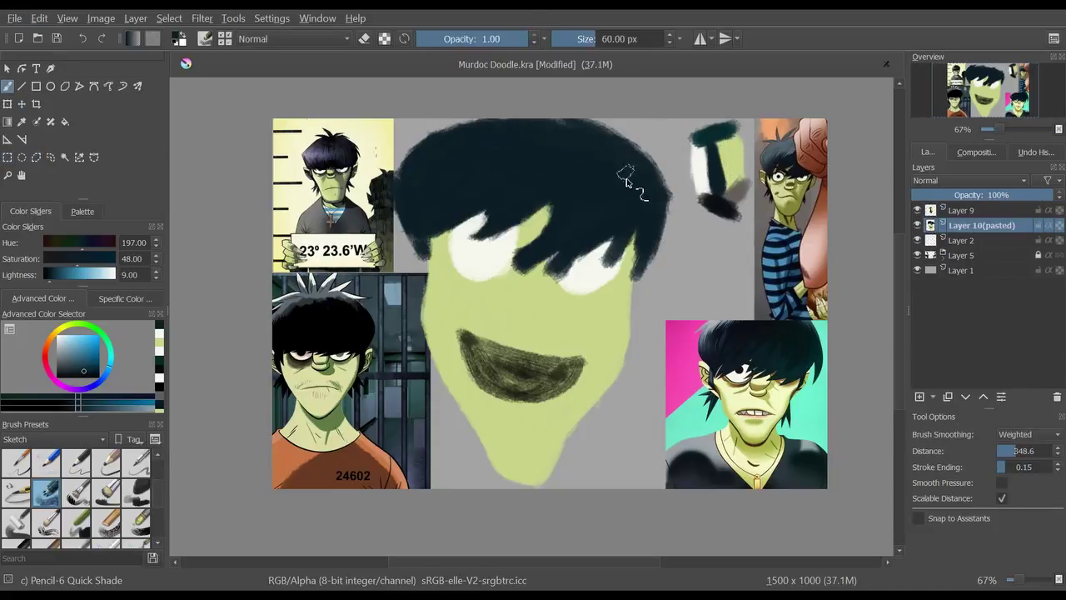
# Reshape the mouth with lighter, near-black and olive strokes blended into the skin
pyautogui.keyDown('ctrl'); pyautogui.click(456, 360); pyautogui.keyUp('ctrl')
pyautogui.moveTo(470, 350)
pyautogui.mouseDown()
pyautogui.moveTo(575, 366)
pyautogui.moveTo(556, 430)
pyautogui.mouseUp()
pyautogui.keyDown('ctrl'); pyautogui.click(556, 430); pyautogui.keyUp('ctrl')
pyautogui.moveTo(575, 379); pyautogui.dragTo(500, 420)
pyautogui.keyDown('ctrl'); pyautogui.click(583, 392); pyautogui.keyUp('ctrl')
pyautogui.moveTo(583, 364); pyautogui.dragTo(479, 379)
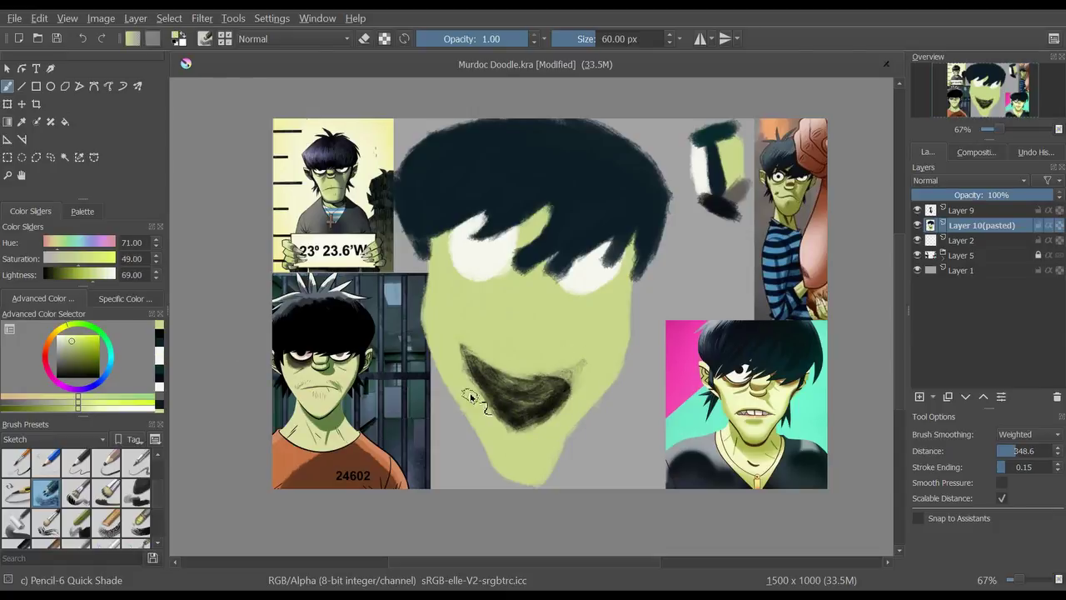
pyautogui.keyDown('ctrl'); pyautogui.click(491, 374); pyautogui.keyUp('ctrl')
# Dot a black pupil into the left eye, repainting it slightly lower
pyautogui.click(161, 338)
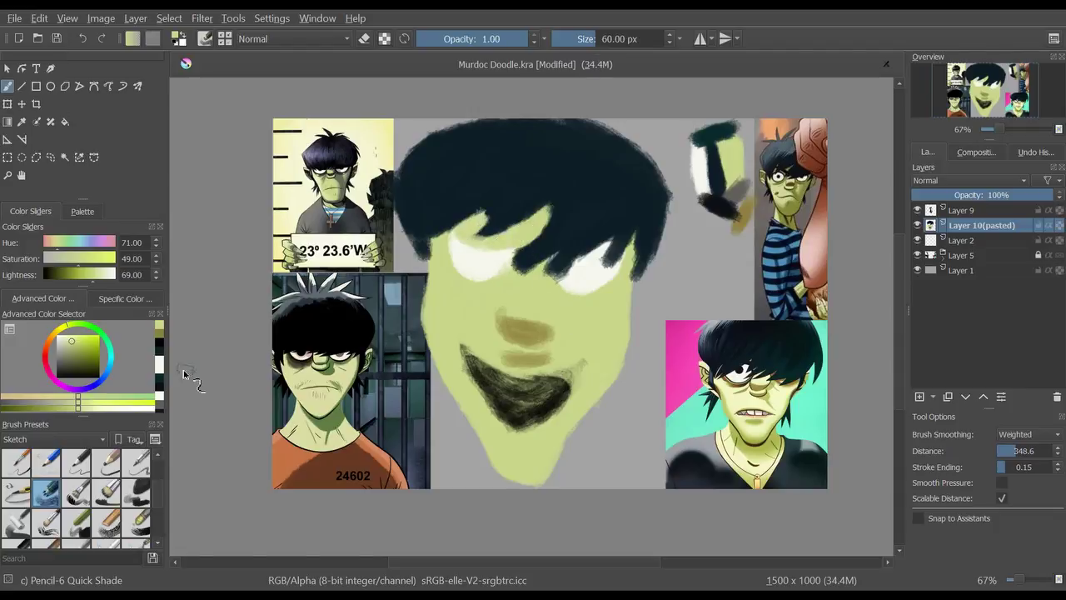
pyautogui.click(159, 366)
pyautogui.click(475, 256)
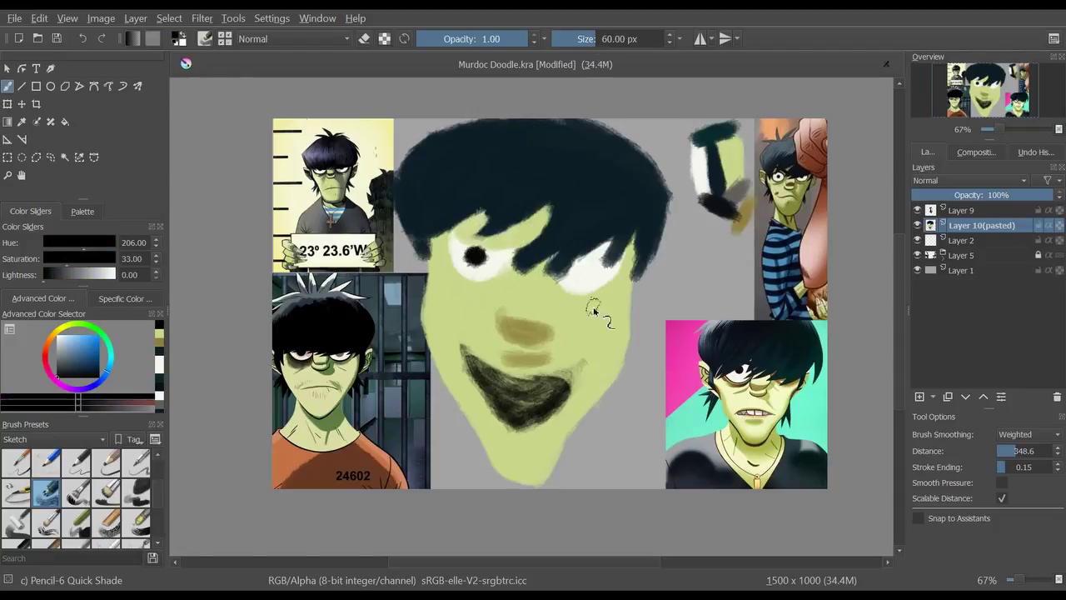
pyautogui.keyDown('ctrl'); pyautogui.click(460, 229); pyautogui.keyUp('ctrl')
pyautogui.keyDown('ctrl'); pyautogui.click(492, 262); pyautogui.keyUp('ctrl')
pyautogui.click(477, 254)
pyautogui.click(476, 263)
# Cover the hair tip beside the eye with skin and dot a grey right pupil
pyautogui.keyDown('ctrl'); pyautogui.click(445, 270); pyautogui.keyUp('ctrl')
pyautogui.moveTo(531, 248); pyautogui.dragTo(518, 285)
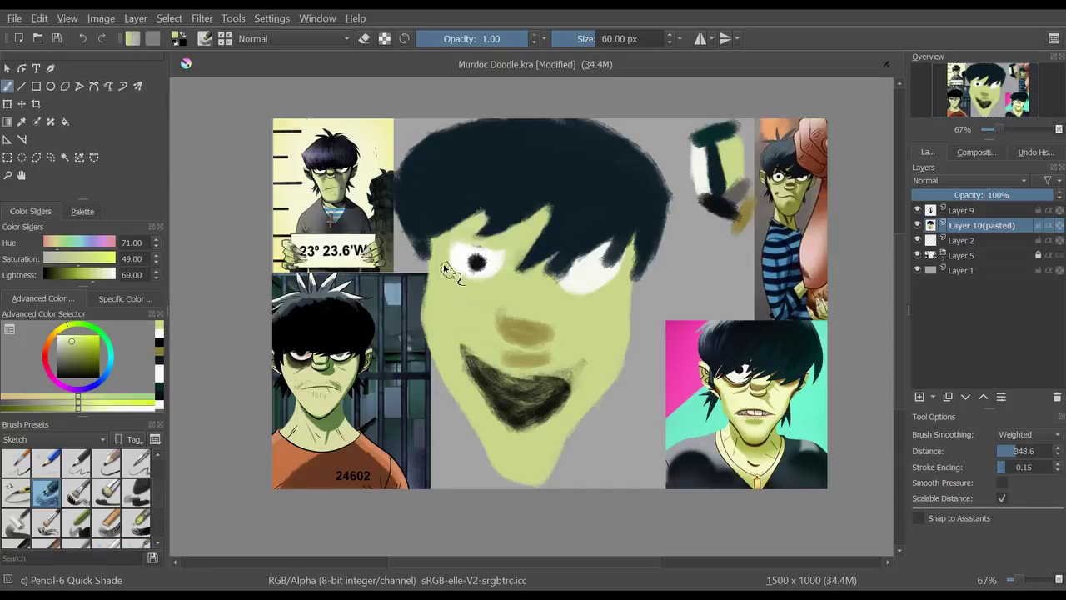
pyautogui.keyDown('ctrl'); pyautogui.click(476, 263); pyautogui.keyUp('ctrl')
pyautogui.click(588, 266)
pyautogui.click(157, 391)
# Paint a pink tongue sweeping left, then draw thin nose and mouth lines
pyautogui.moveTo(508, 399)
pyautogui.mouseDown()
pyautogui.moveTo(486, 434)
pyautogui.moveTo(358, 383)
pyautogui.moveTo(501, 390)
pyautogui.moveTo(478, 415)
pyautogui.mouseUp()
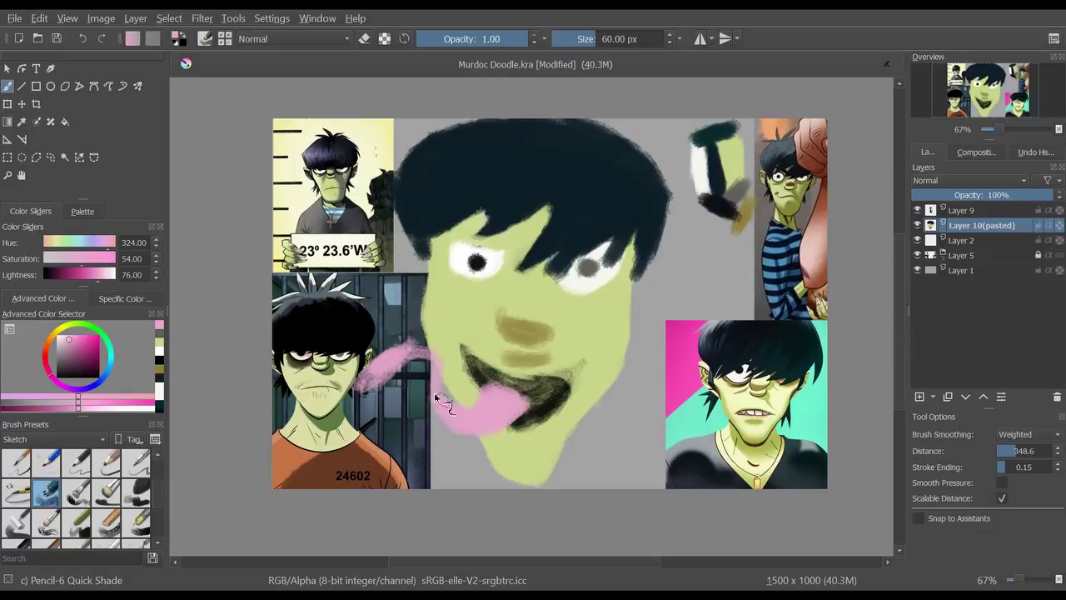
pyautogui.moveTo(381, 364)
pyautogui.mouseDown()
pyautogui.moveTo(433, 416)
pyautogui.moveTo(437, 359)
pyautogui.moveTo(525, 428)
pyautogui.mouseUp()
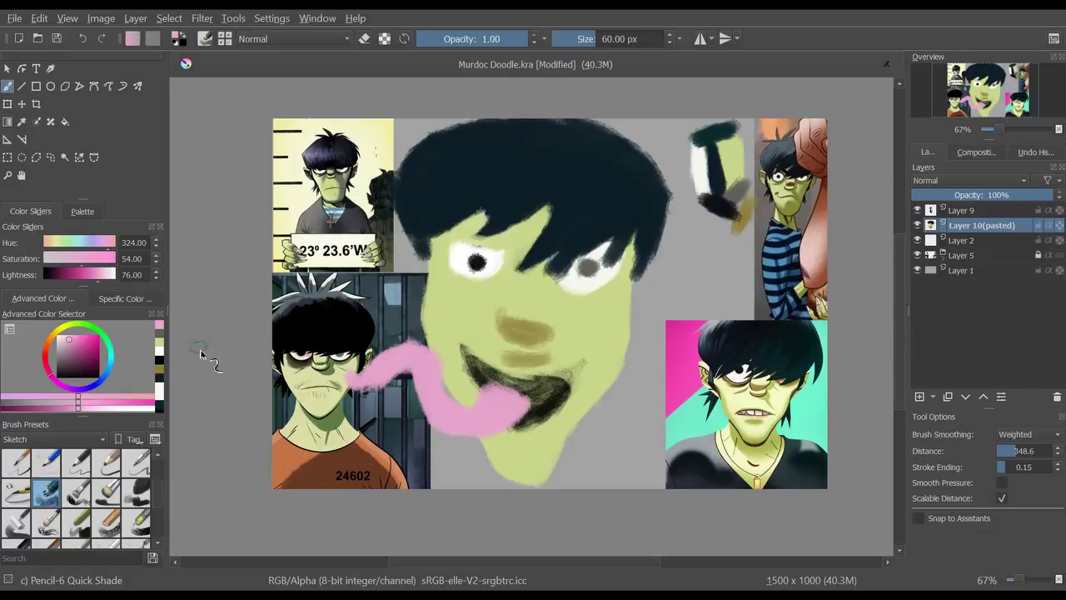
pyautogui.press('d')
pyautogui.moveTo(498, 275); pyautogui.dragTo(490, 333)
pyautogui.moveTo(561, 277); pyautogui.dragTo(556, 366)
# Extend dark blue hair strands over the forehead and shade brown beside the nose
pyautogui.keyDown('ctrl'); pyautogui.click(471, 237); pyautogui.keyUp('ctrl')
pyautogui.moveTo(466, 250)
pyautogui.mouseDown()
pyautogui.moveTo(497, 230)
pyautogui.moveTo(483, 240)
pyautogui.mouseUp()
pyautogui.moveTo(505, 205); pyautogui.dragTo(567, 249)
pyautogui.keyDown('ctrl'); pyautogui.click(326, 396); pyautogui.keyUp('ctrl')
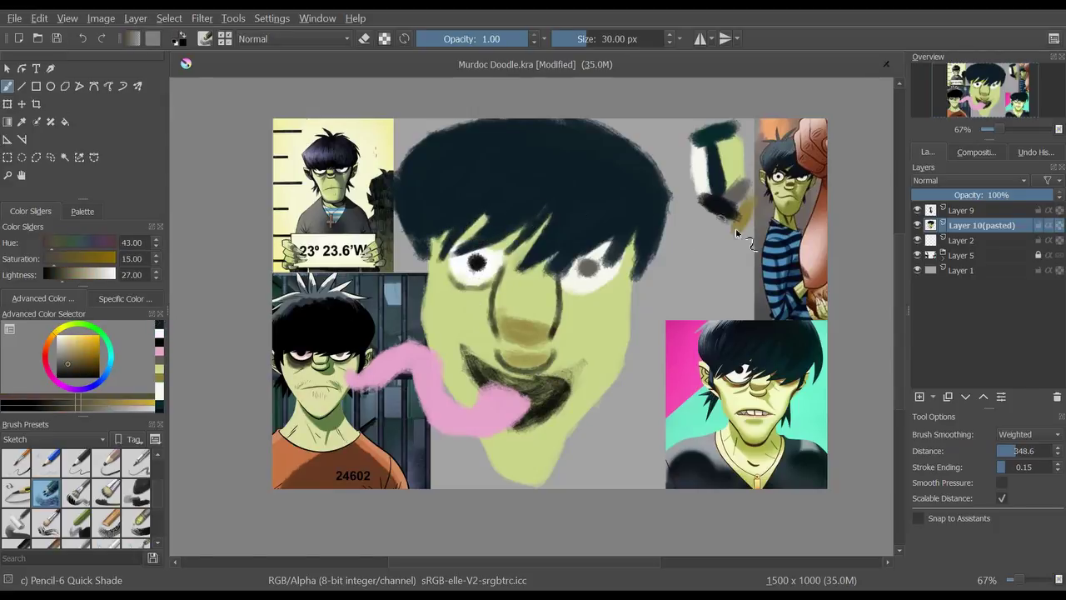
pyautogui.moveTo(498, 273); pyautogui.dragTo(469, 301)
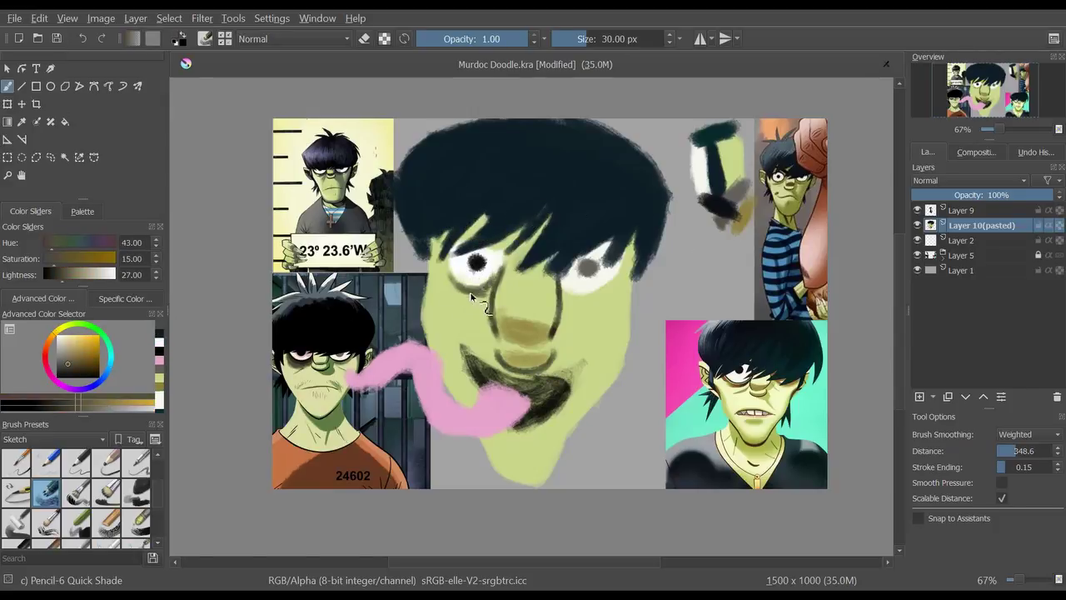
# Shade the right cheek and beside the nose in dark green on Layer 9
pyautogui.keyDown('ctrl'); pyautogui.click(571, 297); pyautogui.keyUp('ctrl')
pyautogui.keyDown('ctrl'); pyautogui.click(740, 166); pyautogui.keyUp('ctrl')
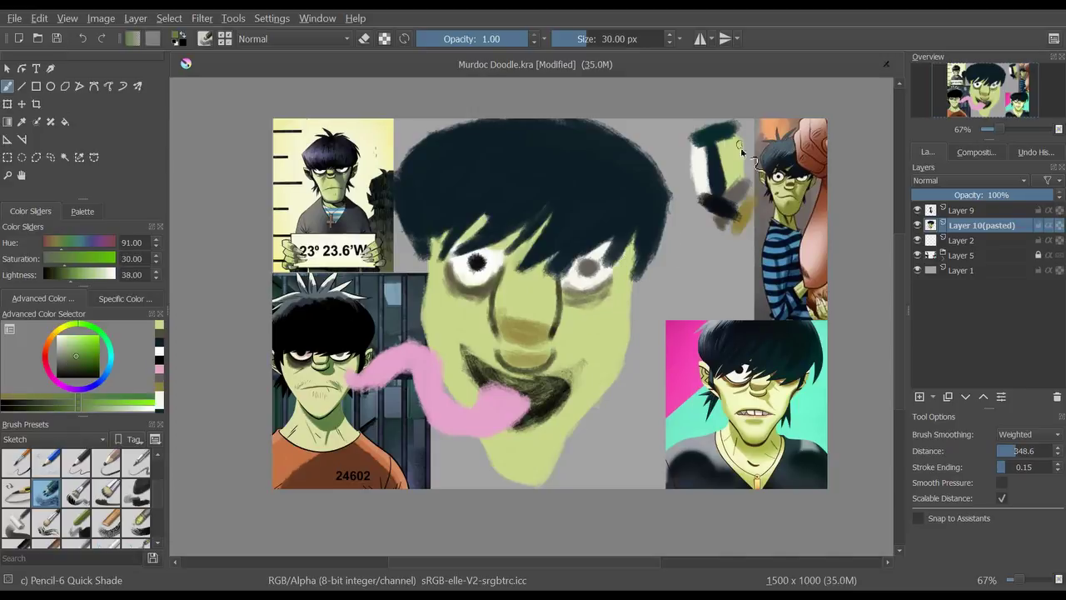
pyautogui.press('pageup')
pyautogui.moveTo(561, 351); pyautogui.dragTo(620, 300)
pyautogui.moveTo(633, 242)
pyautogui.mouseDown()
pyautogui.moveTo(604, 321)
pyautogui.moveTo(564, 342)
pyautogui.moveTo(620, 279)
pyautogui.moveTo(622, 368)
pyautogui.moveTo(512, 458)
pyautogui.mouseUp()
pyautogui.keyDown('ctrl'); pyautogui.click(583, 348); pyautogui.keyUp('ctrl')
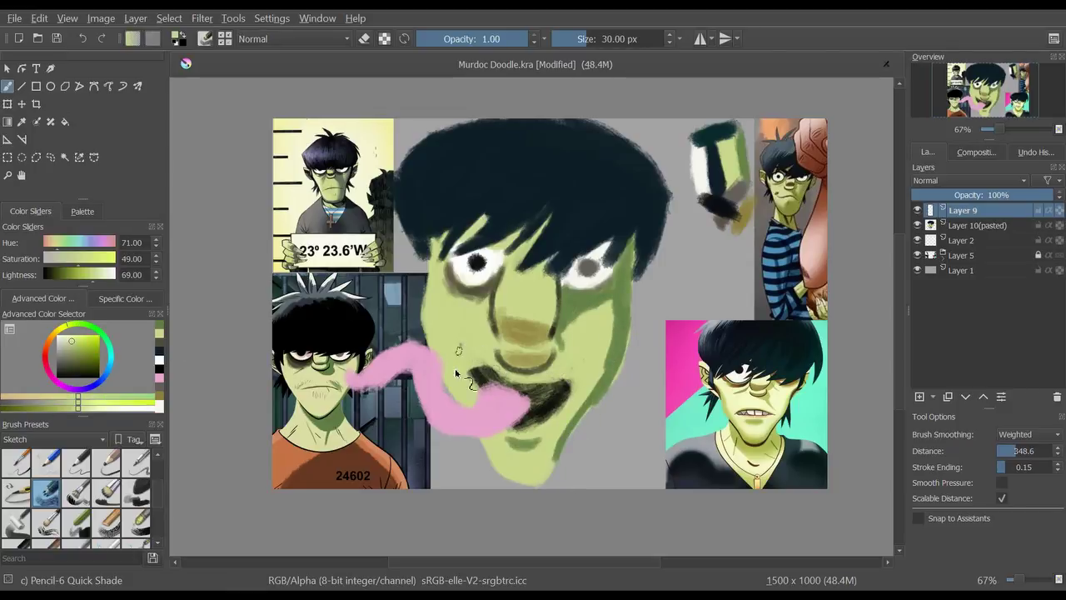
# Paint pale yellow-white teeth inside the mouth
pyautogui.keyDown('ctrl'); pyautogui.click(514, 393); pyautogui.keyUp('ctrl')
pyautogui.moveTo(499, 384); pyautogui.dragTo(545, 398)
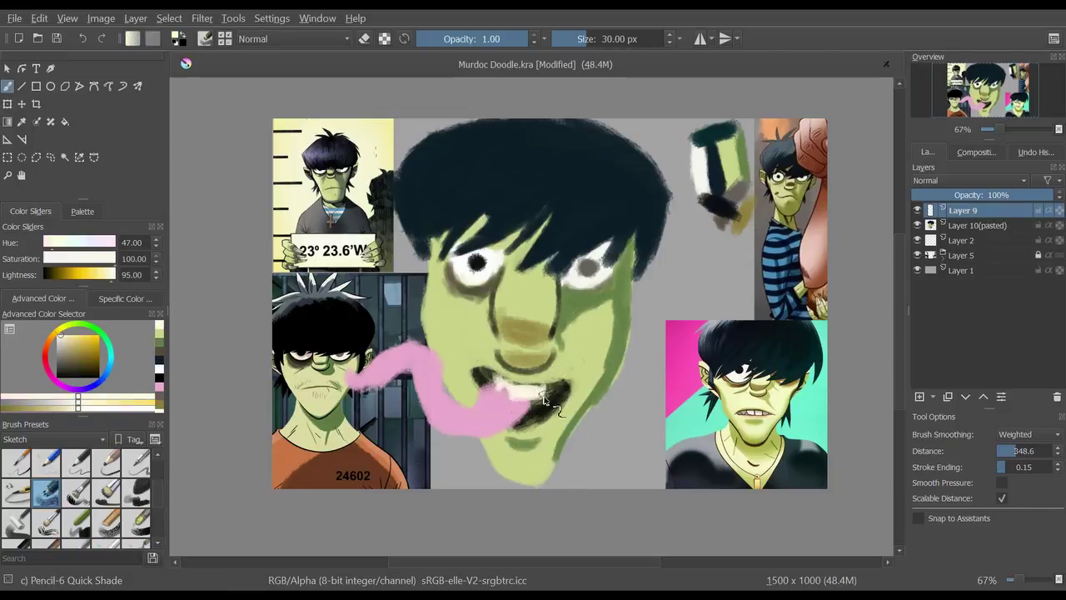
pyautogui.keyDown('ctrl'); pyautogui.click(537, 404); pyautogui.keyUp('ctrl')
pyautogui.keyDown('ctrl'); pyautogui.click(501, 390); pyautogui.keyUp('ctrl')
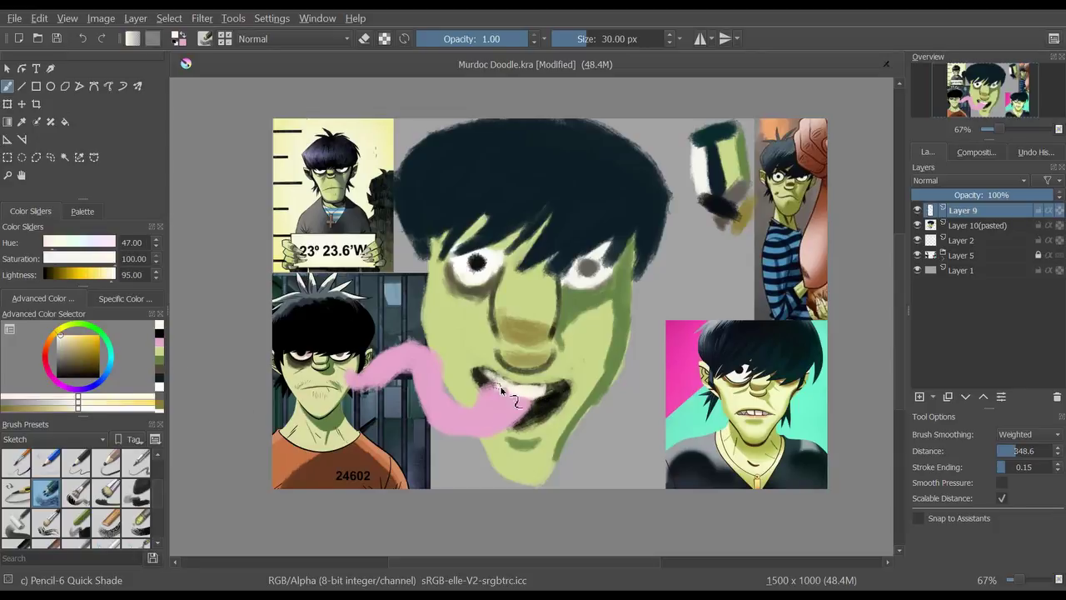
# Cover the dark area and brown shading under the nose with skin green
pyautogui.click(160, 353)
pyautogui.moveTo(550, 369); pyautogui.dragTo(574, 365)
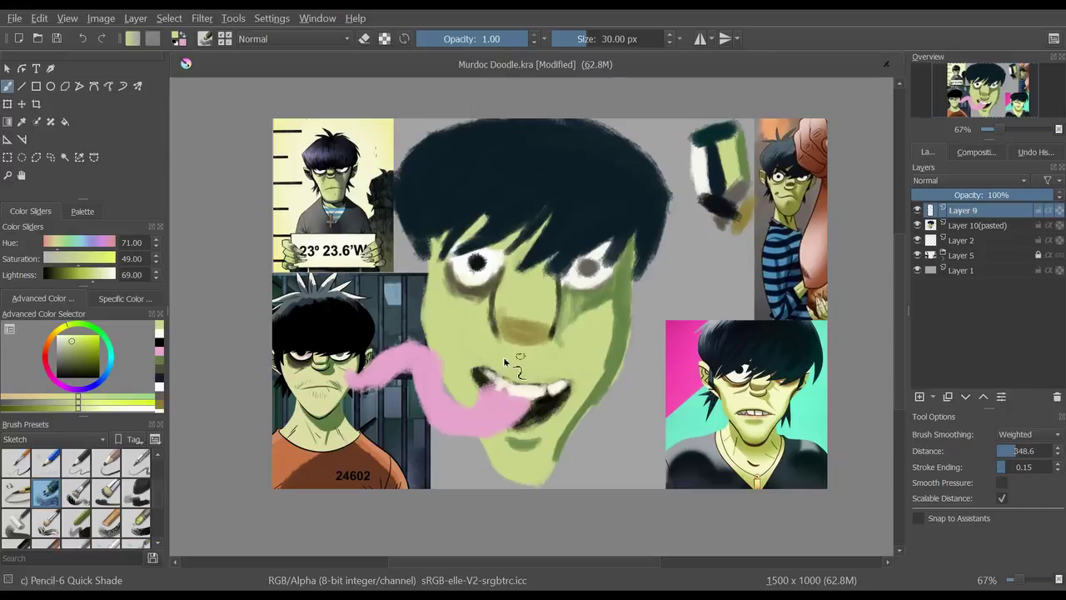
pyautogui.press(']')
pyautogui.click(516, 326)
# Shade around both eyes in black
pyautogui.press('d')
pyautogui.moveTo(508, 251)
pyautogui.mouseDown()
pyautogui.moveTo(466, 273)
pyautogui.moveTo(479, 287)
pyautogui.mouseUp()
pyautogui.moveTo(562, 282)
pyautogui.mouseDown()
pyautogui.moveTo(612, 304)
pyautogui.moveTo(603, 243)
pyautogui.mouseUp()
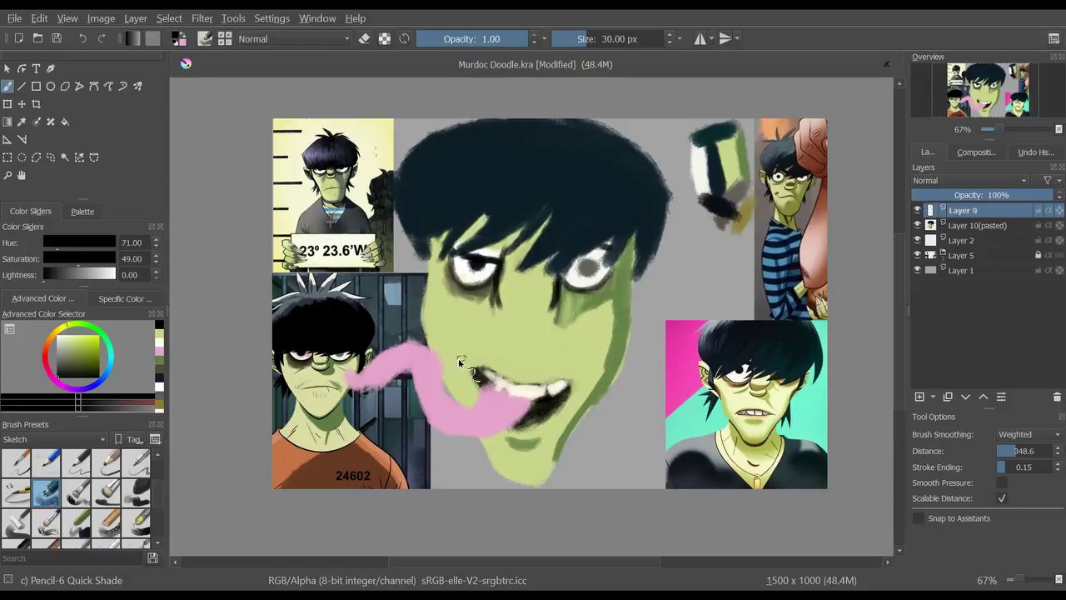
# Add a grey-green stroke between the eyes on Layer 10, then select Layer 9's contents
pyautogui.keyDown('ctrl'); pyautogui.click(564, 304); pyautogui.keyUp('ctrl')
pyautogui.keyDown('ctrl'); pyautogui.click(433, 226); pyautogui.keyUp('ctrl')
pyautogui.press('pagedown')
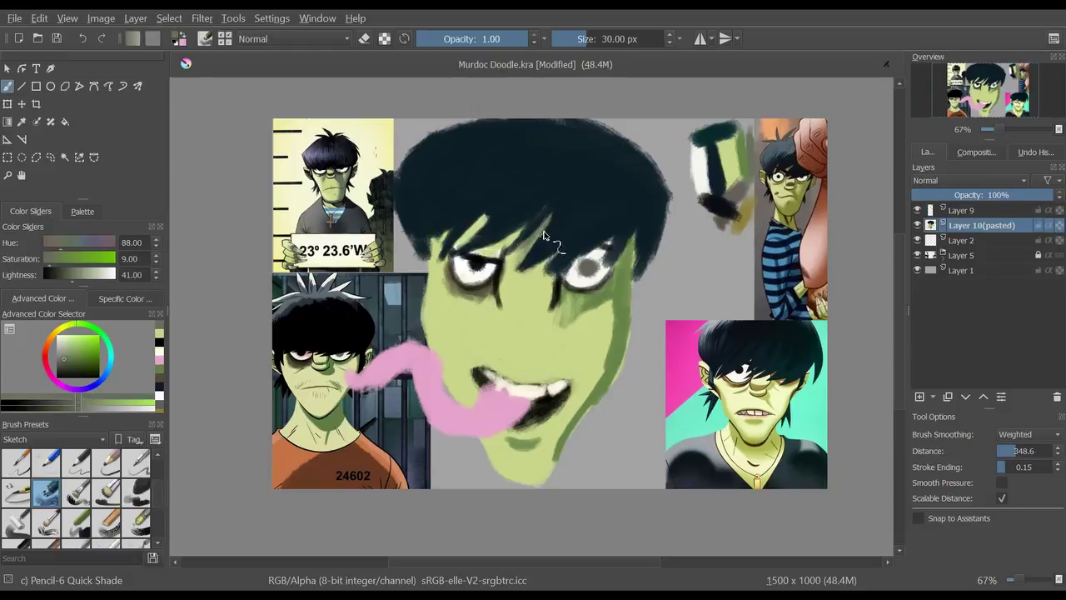
pyautogui.moveTo(550, 293); pyautogui.dragTo(541, 307)
pyautogui.press('pageup')
pyautogui.hotkey('ctrl', 'r')
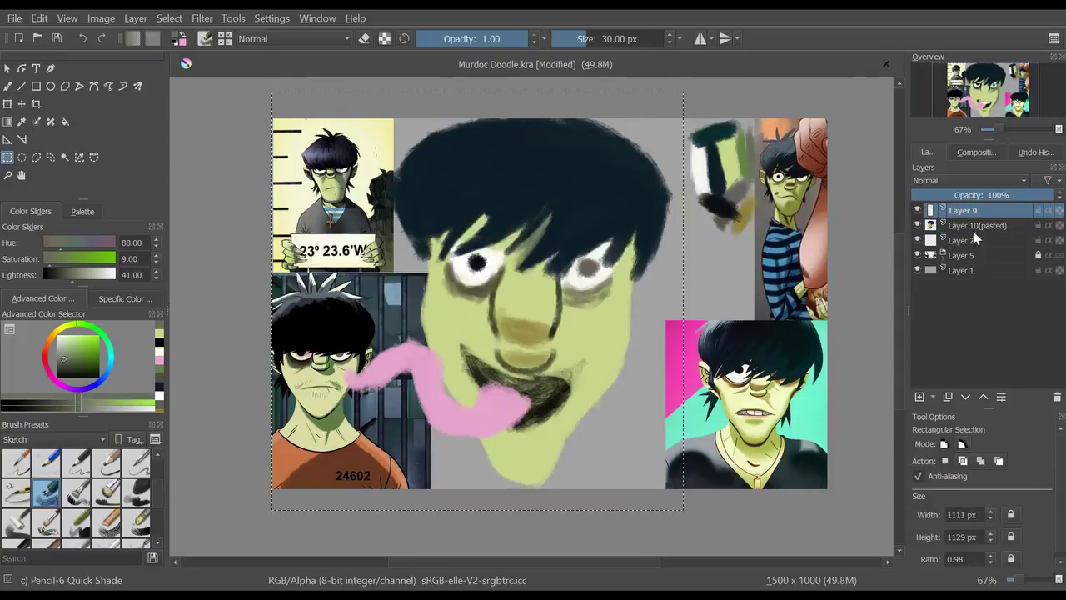
# Back on Layer 10 with no selection, shade the face's right edge down to the chin
pyautogui.press('pagedown')
pyautogui.click(282, 208)
pyautogui.press('b')
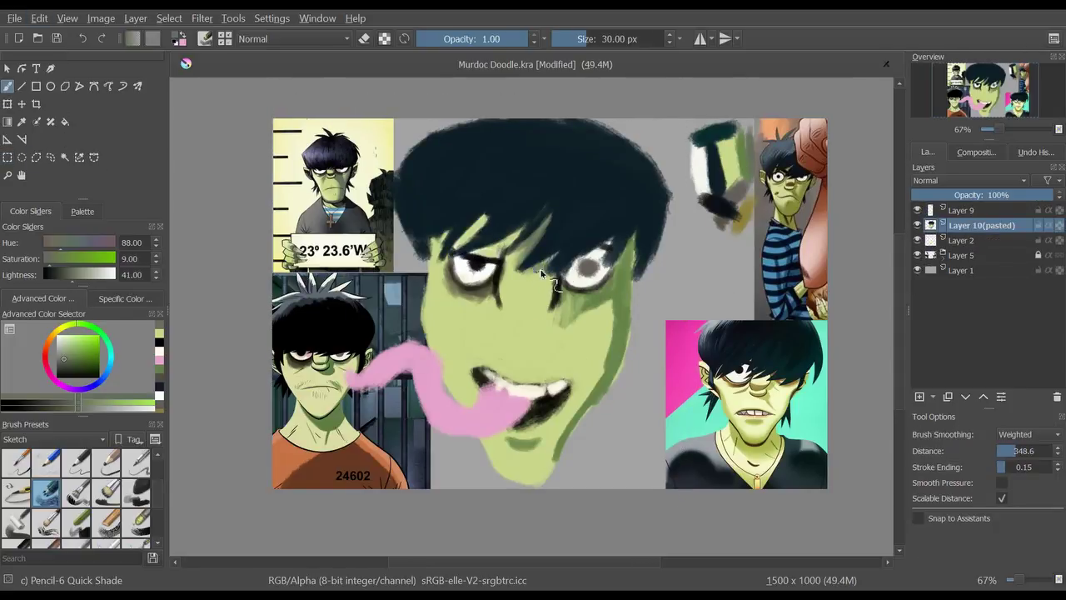
pyautogui.moveTo(629, 237); pyautogui.dragTo(544, 488)
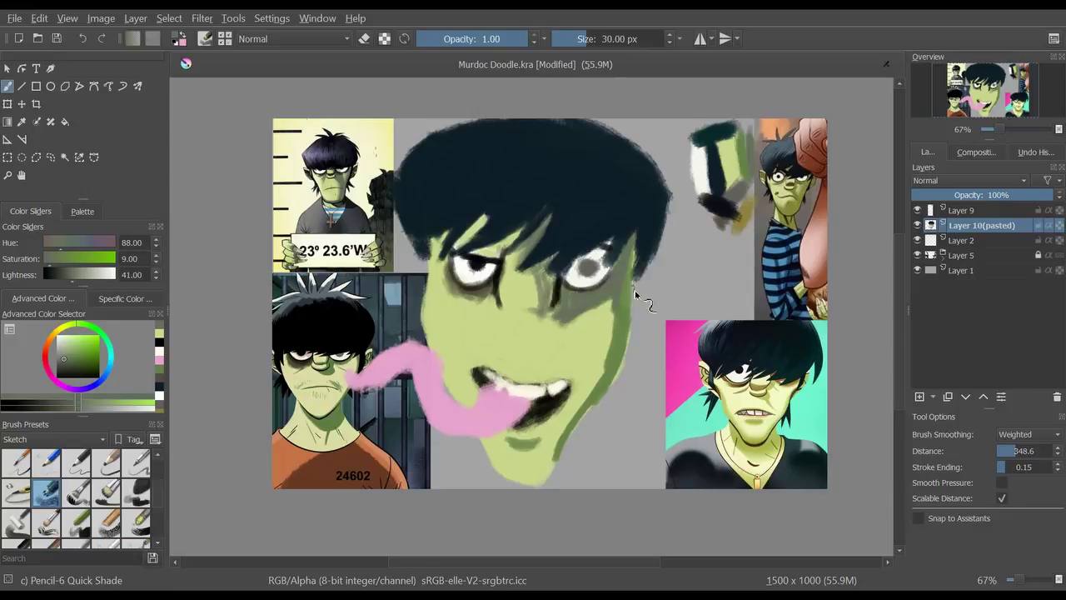
pyautogui.moveTo(615, 308); pyautogui.dragTo(616, 350)
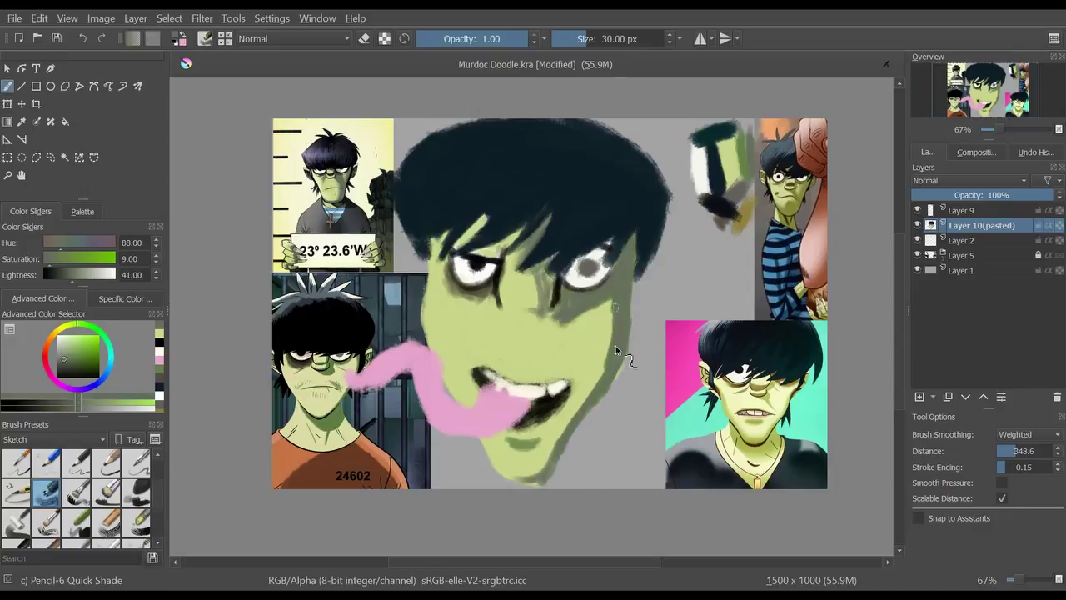
# Shade grey-green around the nose and eye, then soften the right cheek with skin colour
pyautogui.press('d')
pyautogui.keyDown('ctrl'); pyautogui.click(539, 348); pyautogui.keyUp('ctrl')
pyautogui.moveTo(503, 303)
pyautogui.mouseDown()
pyautogui.moveTo(509, 255)
pyautogui.moveTo(545, 307)
pyautogui.mouseUp()
pyautogui.keyDown('ctrl'); pyautogui.click(565, 308); pyautogui.keyUp('ctrl')
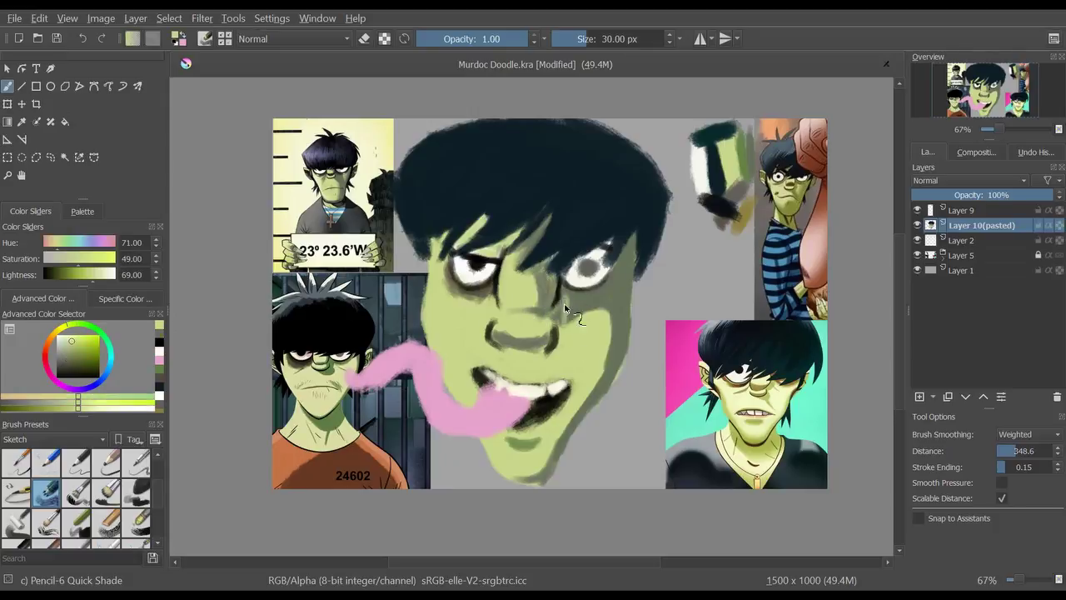
pyautogui.moveTo(596, 290)
pyautogui.mouseDown()
pyautogui.moveTo(624, 242)
pyautogui.moveTo(611, 366)
pyautogui.mouseUp()
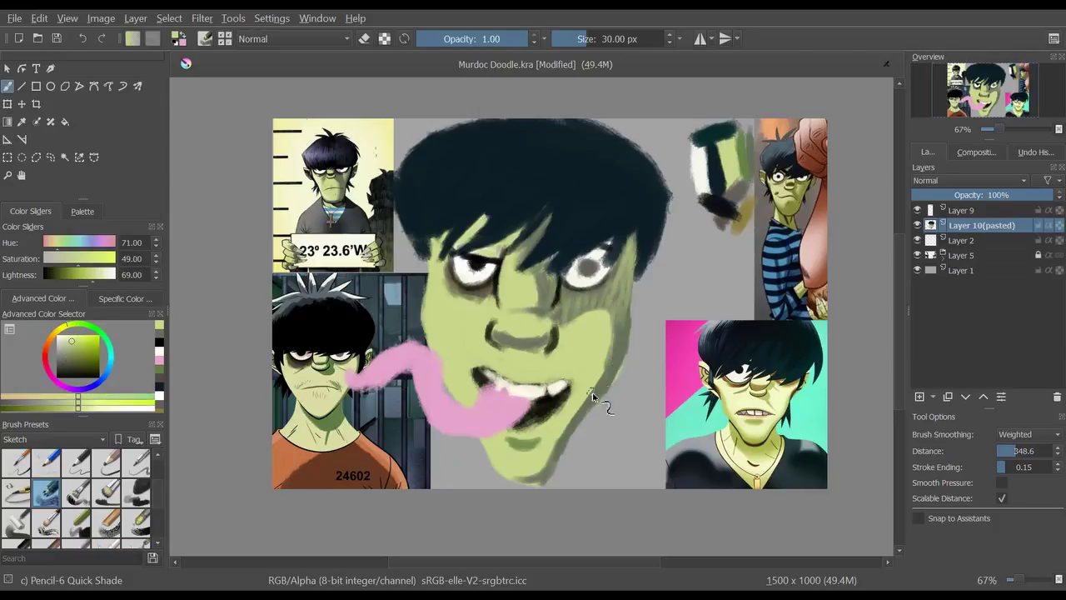
pyautogui.moveTo(606, 325); pyautogui.dragTo(574, 450)
pyautogui.moveTo(603, 367); pyautogui.dragTo(565, 325)
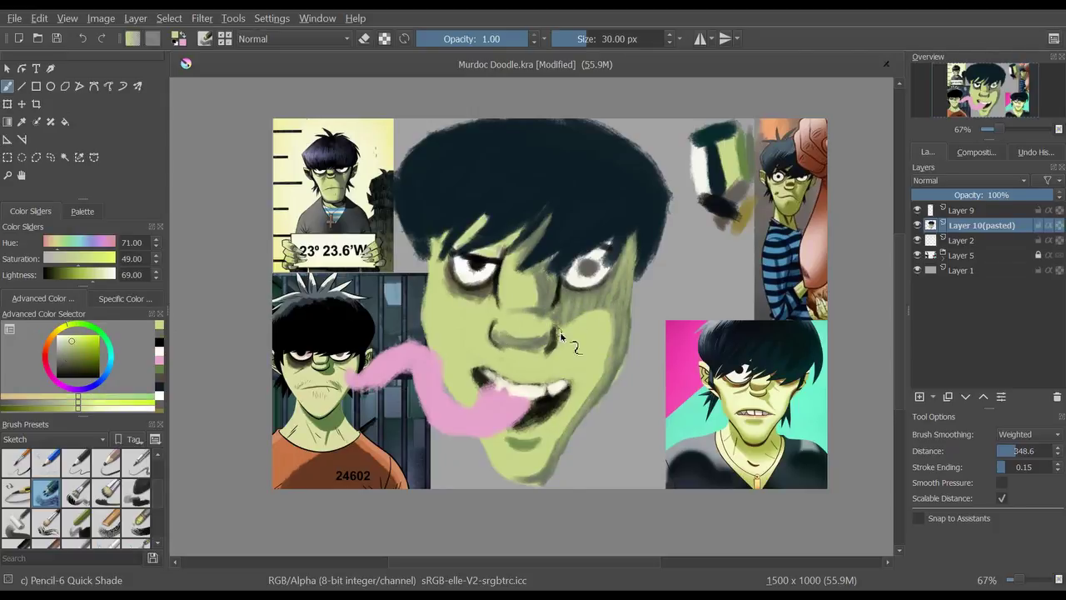
# Shade around the left eye and eyebrow and darken the hair's left edge with navy
pyautogui.keyDown('ctrl'); pyautogui.click(514, 319); pyautogui.keyUp('ctrl')
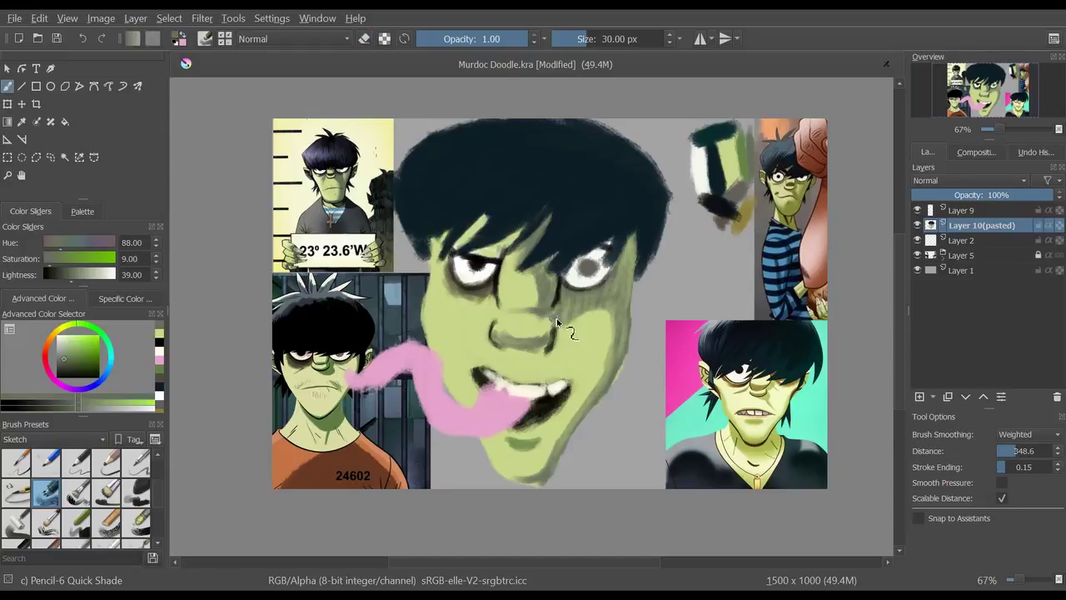
pyautogui.moveTo(503, 256)
pyautogui.mouseDown()
pyautogui.moveTo(456, 243)
pyautogui.moveTo(524, 268)
pyautogui.mouseUp()
pyautogui.moveTo(450, 237); pyautogui.dragTo(433, 291)
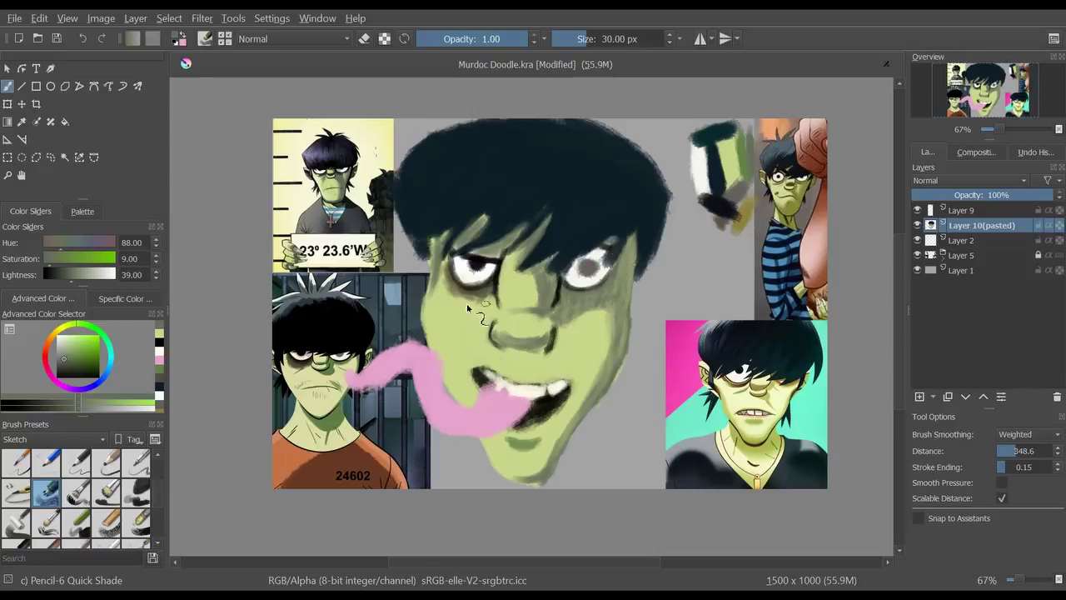
pyautogui.keyDown('ctrl'); pyautogui.click(588, 249); pyautogui.keyUp('ctrl')
pyautogui.moveTo(433, 271); pyautogui.dragTo(395, 208)
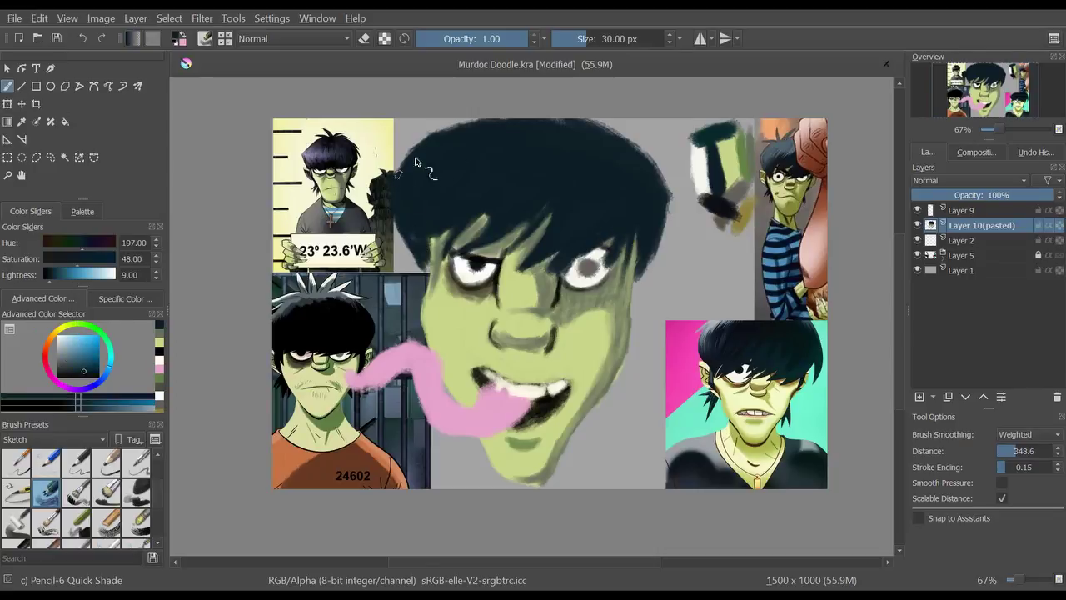
# Try a dark navy stroke toward the right eye, undo it, and resample mid green
pyautogui.keyDown('ctrl'); pyautogui.click(445, 326); pyautogui.keyUp('ctrl')
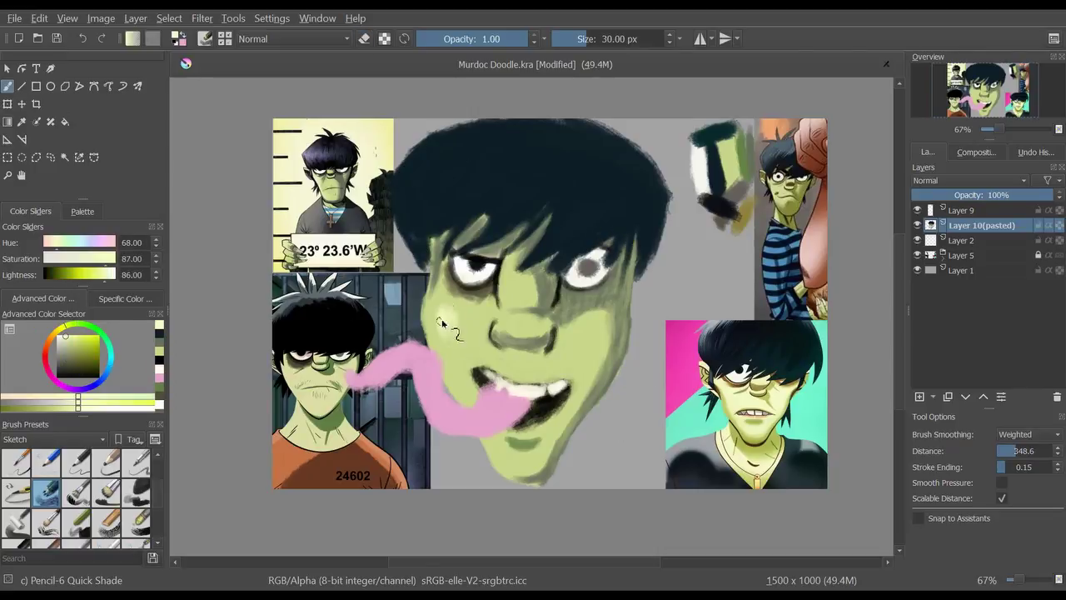
pyautogui.keyDown('ctrl'); pyautogui.click(465, 328); pyautogui.keyUp('ctrl')
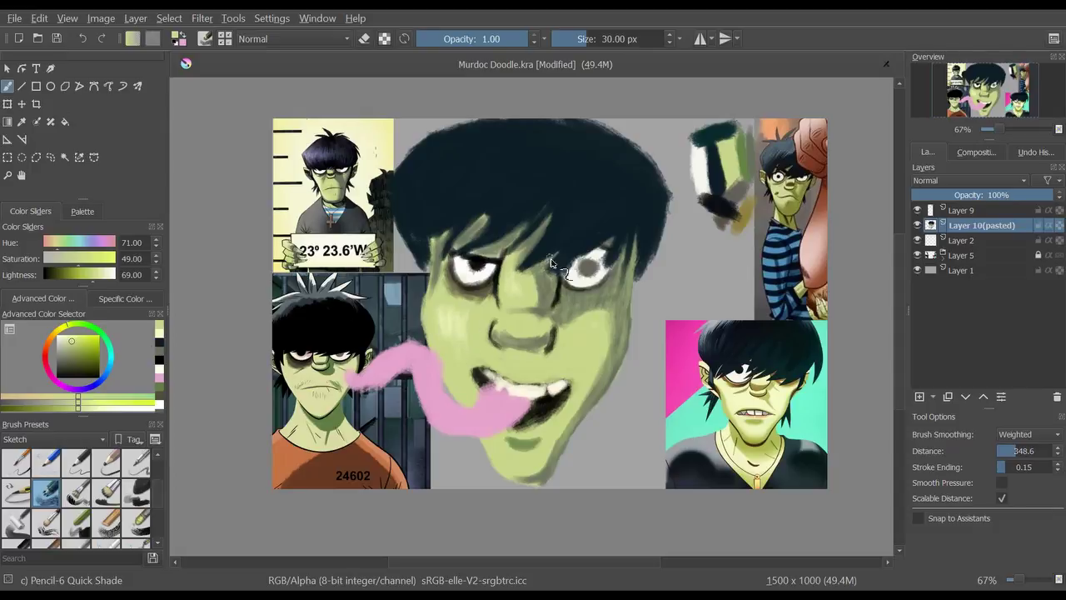
pyautogui.keyDown('ctrl'); pyautogui.click(553, 189); pyautogui.keyUp('ctrl')
pyautogui.moveTo(439, 248); pyautogui.dragTo(585, 261)
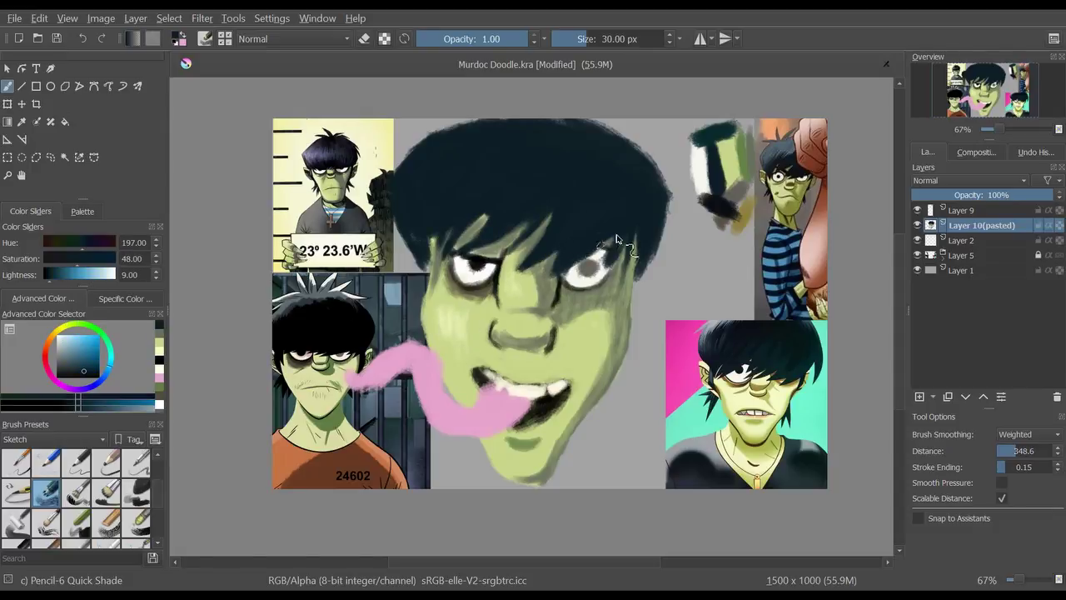
pyautogui.hotkey('ctrl', 'z')
pyautogui.keyDown('ctrl'); pyautogui.click(617, 359); pyautogui.keyUp('ctrl')
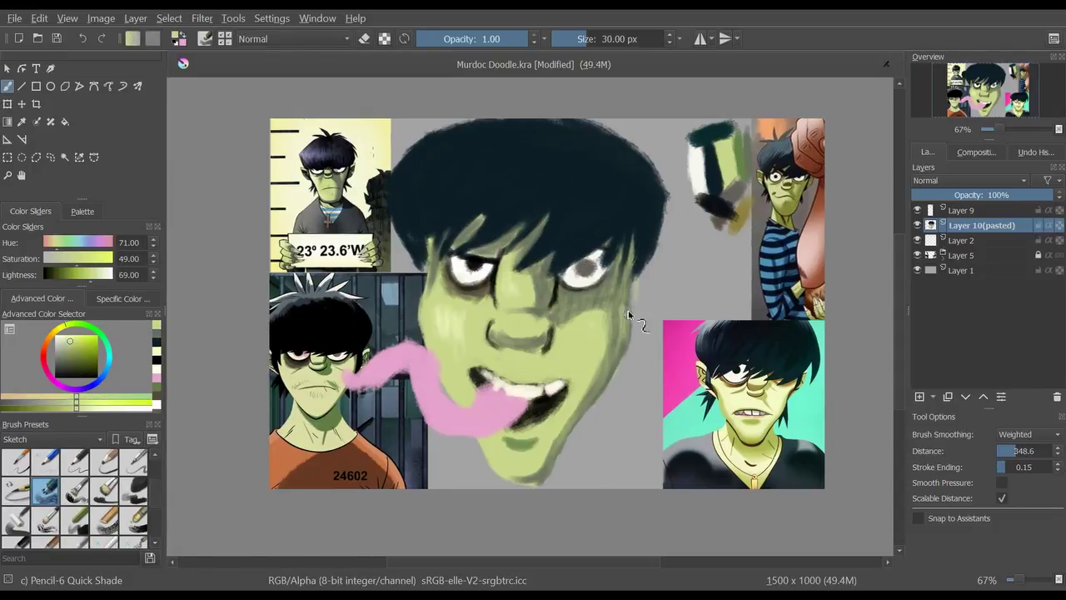
# Paint a pointed green ear on the right with a dark inner line
pyautogui.moveTo(650, 304); pyautogui.dragTo(641, 298)
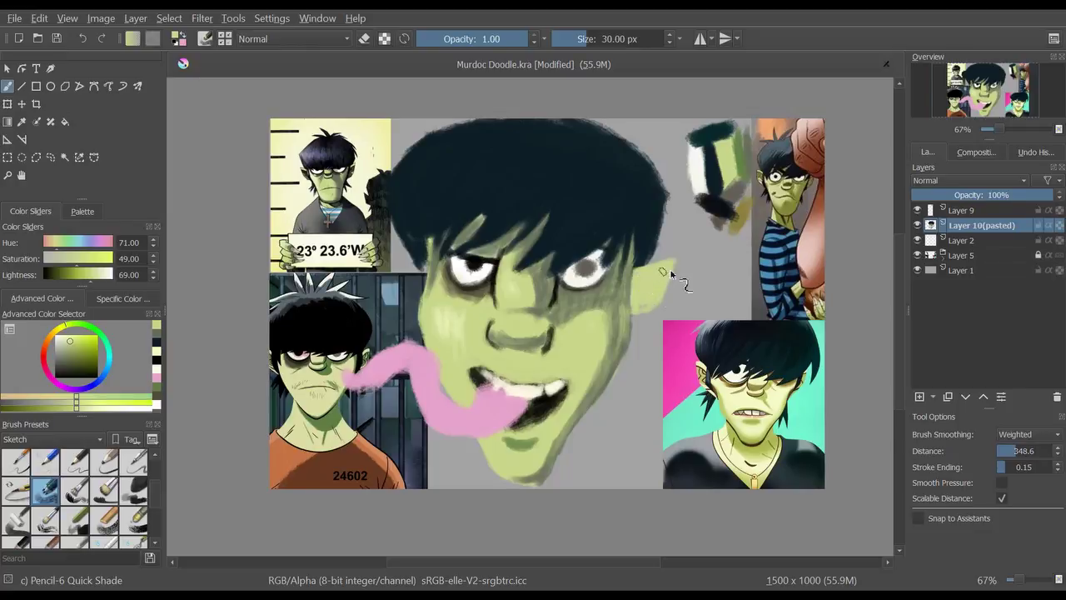
pyautogui.keyDown('ctrl'); pyautogui.click(660, 303); pyautogui.keyUp('ctrl')
pyautogui.hotkey('ctrl', 'z')
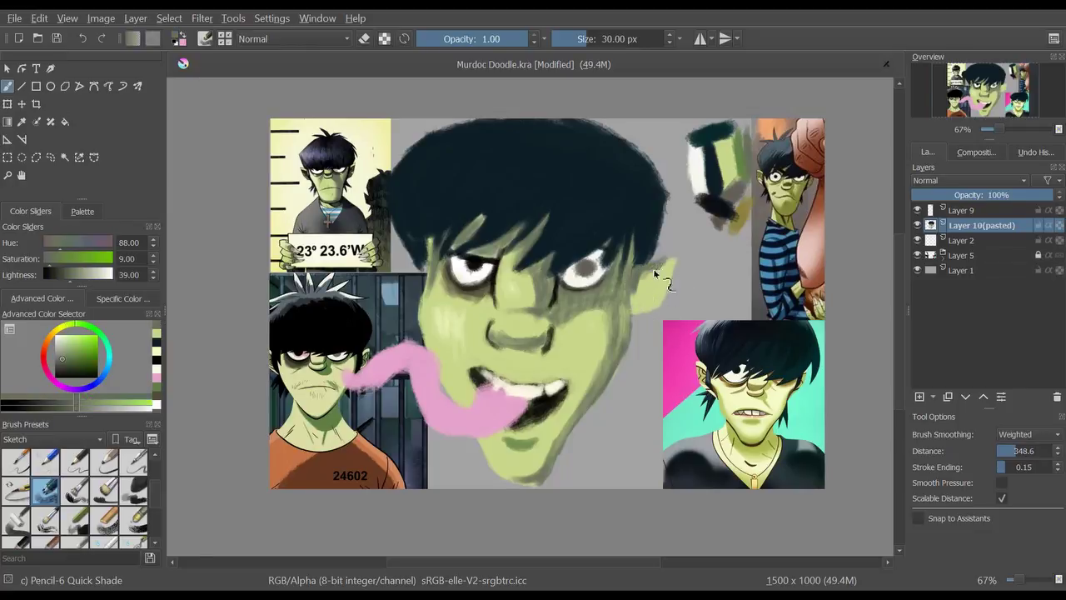
pyautogui.keyDown('ctrl'); pyautogui.click(645, 250); pyautogui.keyUp('ctrl')
pyautogui.moveTo(639, 278); pyautogui.dragTo(663, 275)
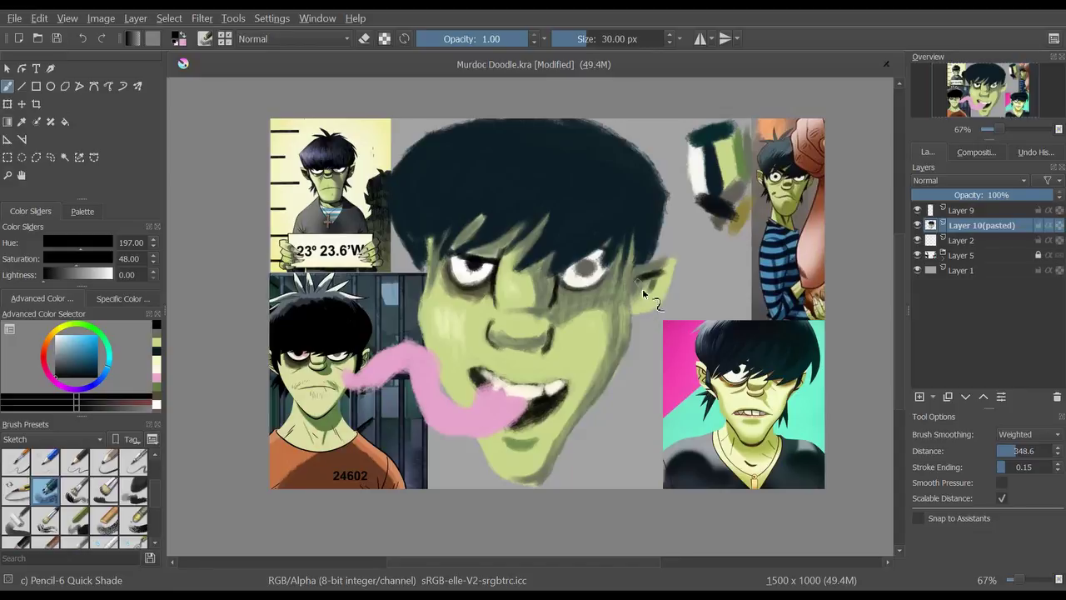
pyautogui.keyDown('ctrl'); pyautogui.click(638, 289); pyautogui.keyUp('ctrl')
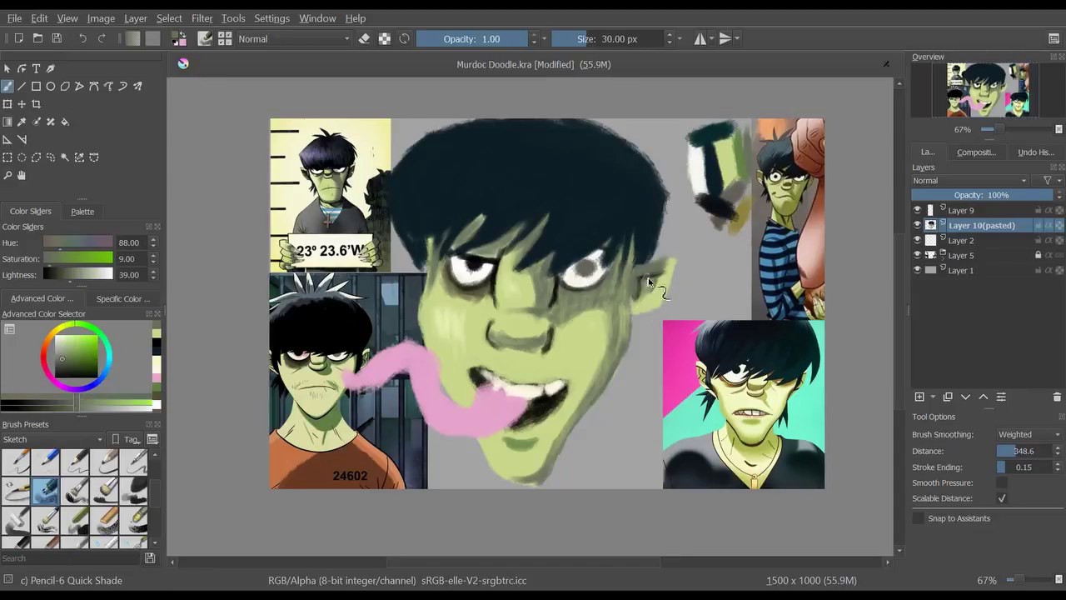
# Paint a pointed ear on the left and shade the face's left edge dark grey-green
pyautogui.keyDown('ctrl'); pyautogui.click(512, 445); pyautogui.keyUp('ctrl')
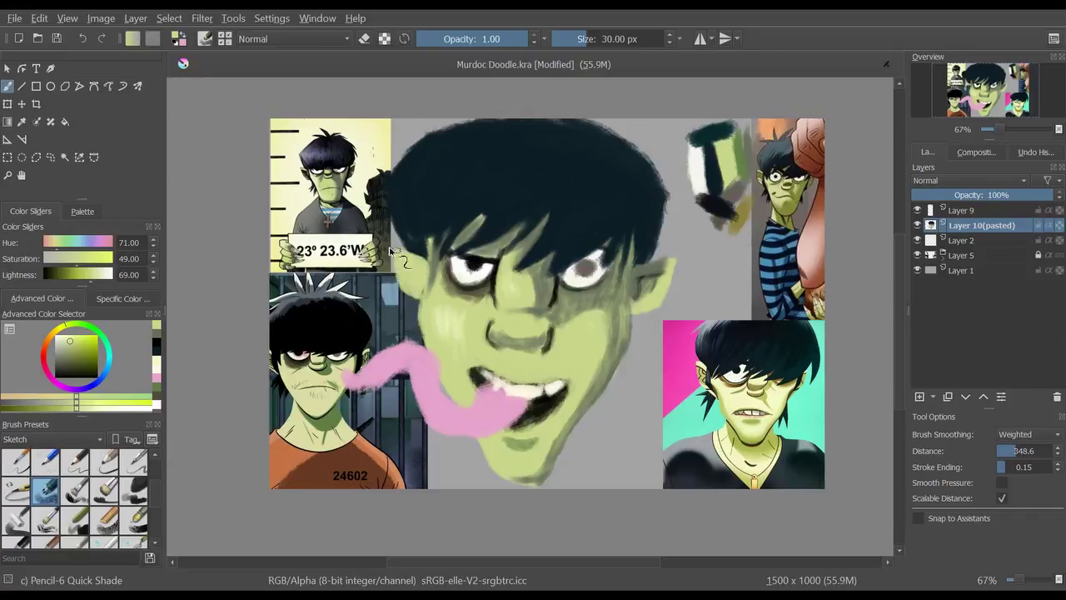
pyautogui.moveTo(424, 268); pyautogui.dragTo(413, 290)
pyautogui.keyDown('ctrl'); pyautogui.click(409, 256); pyautogui.keyUp('ctrl')
pyautogui.click(156, 360)
pyautogui.moveTo(424, 267); pyautogui.dragTo(412, 288)
pyautogui.moveTo(433, 241); pyautogui.dragTo(427, 295)
pyautogui.keyDown('ctrl'); pyautogui.click(421, 267); pyautogui.keyUp('ctrl')
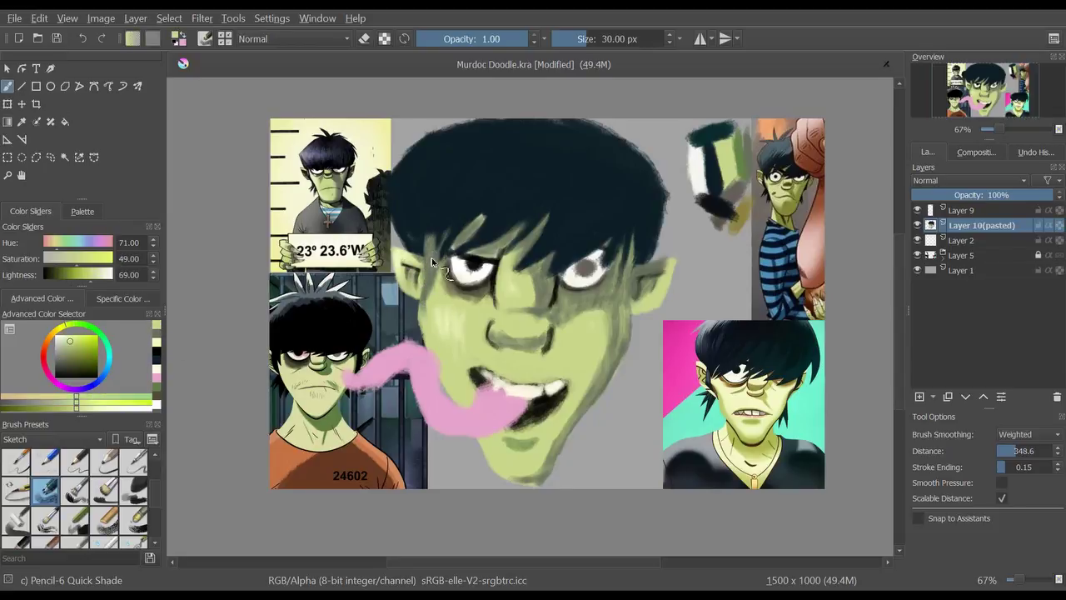
# Narrow the head with a transform and darken the hair's top edge in navy
pyautogui.click(158, 348)
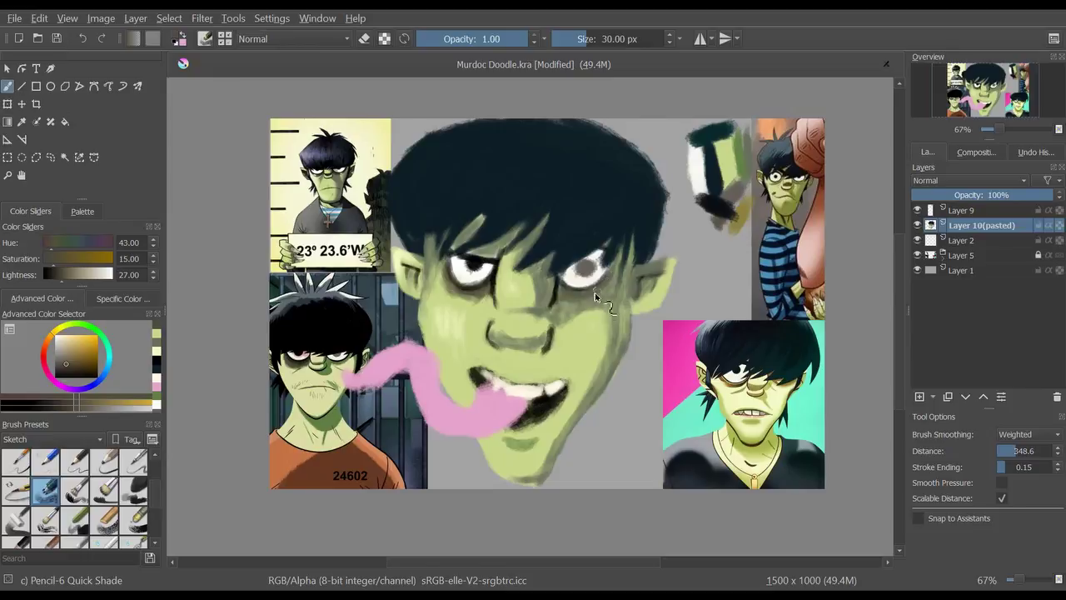
pyautogui.keyDown('ctrl'); pyautogui.click(531, 291); pyautogui.keyUp('ctrl')
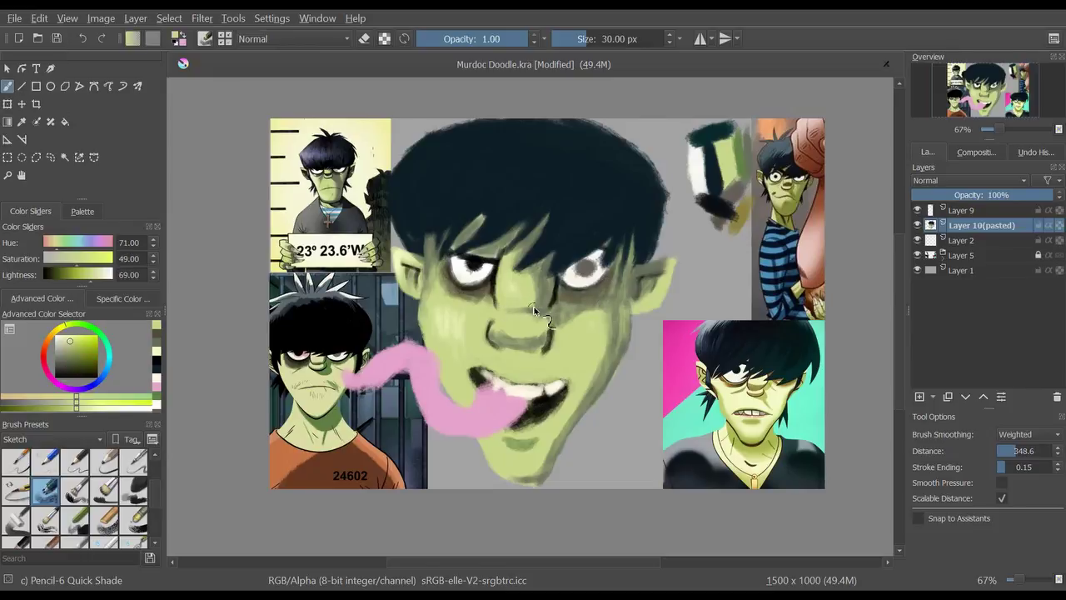
pyautogui.keyDown('ctrl'); pyautogui.click(498, 210); pyautogui.keyUp('ctrl')
pyautogui.hotkey('ctrl', 't')
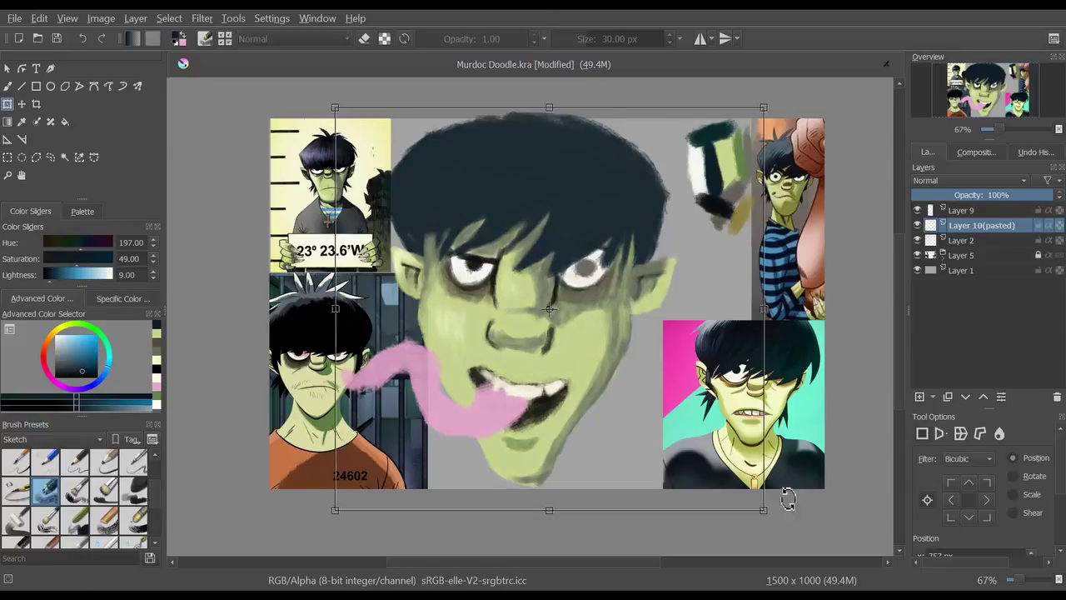
pyautogui.press('Return')
pyautogui.press('b')
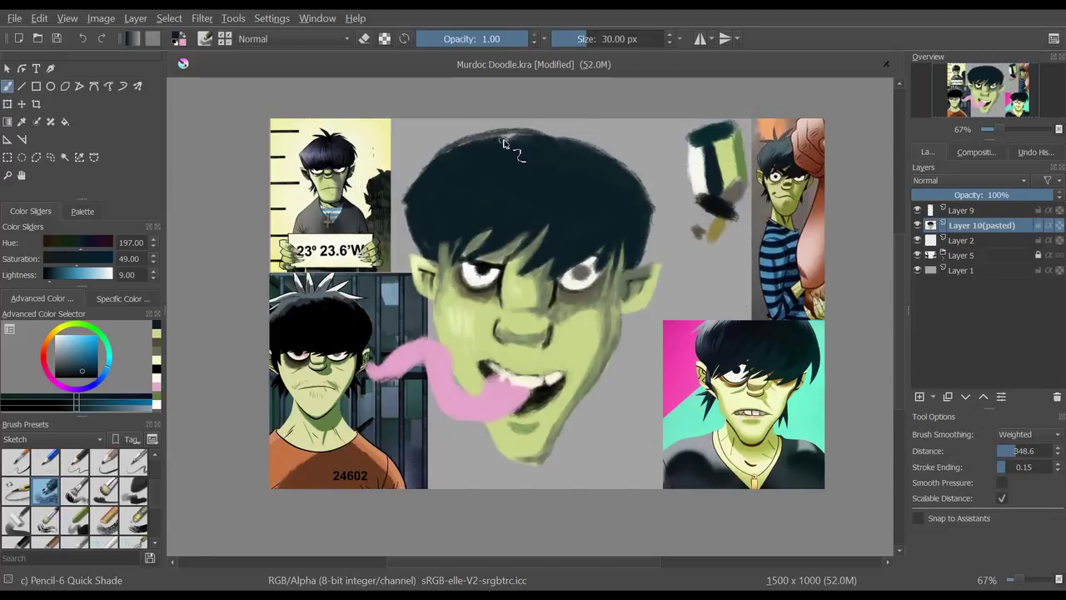
pyautogui.moveTo(541, 137)
pyautogui.mouseDown()
pyautogui.moveTo(450, 149)
pyautogui.moveTo(405, 199)
pyautogui.mouseUp()
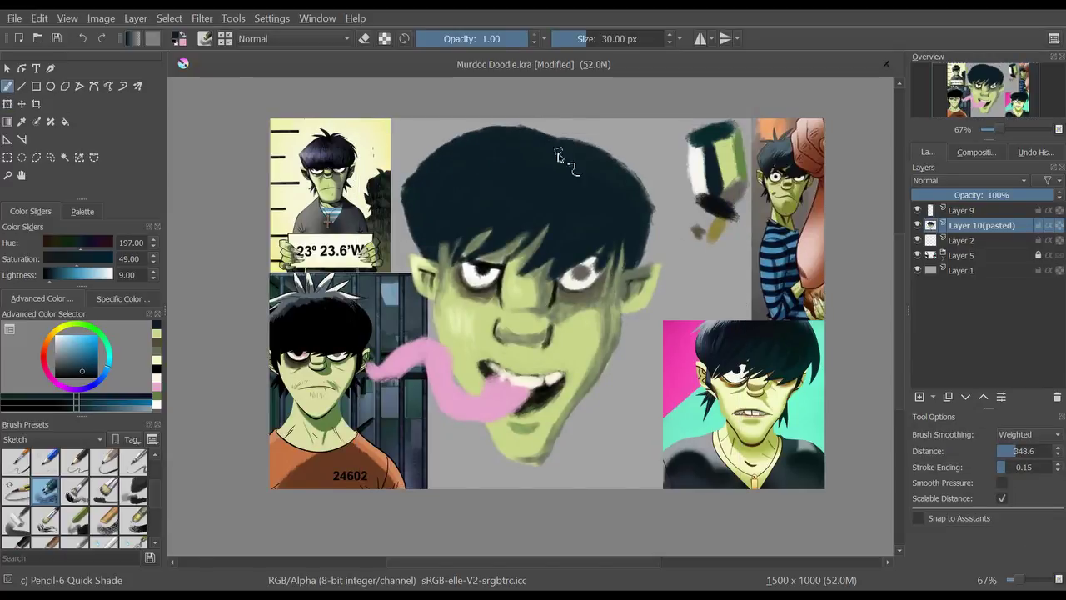
# Paint a curved dark strand above the head and two strands down the right side
pyautogui.moveTo(652, 151)
pyautogui.mouseDown()
pyautogui.moveTo(621, 133)
pyautogui.moveTo(591, 142)
pyautogui.moveTo(547, 119)
pyautogui.mouseUp()
pyautogui.moveTo(602, 373); pyautogui.dragTo(617, 433)
pyautogui.moveTo(606, 373); pyautogui.dragTo(593, 406)
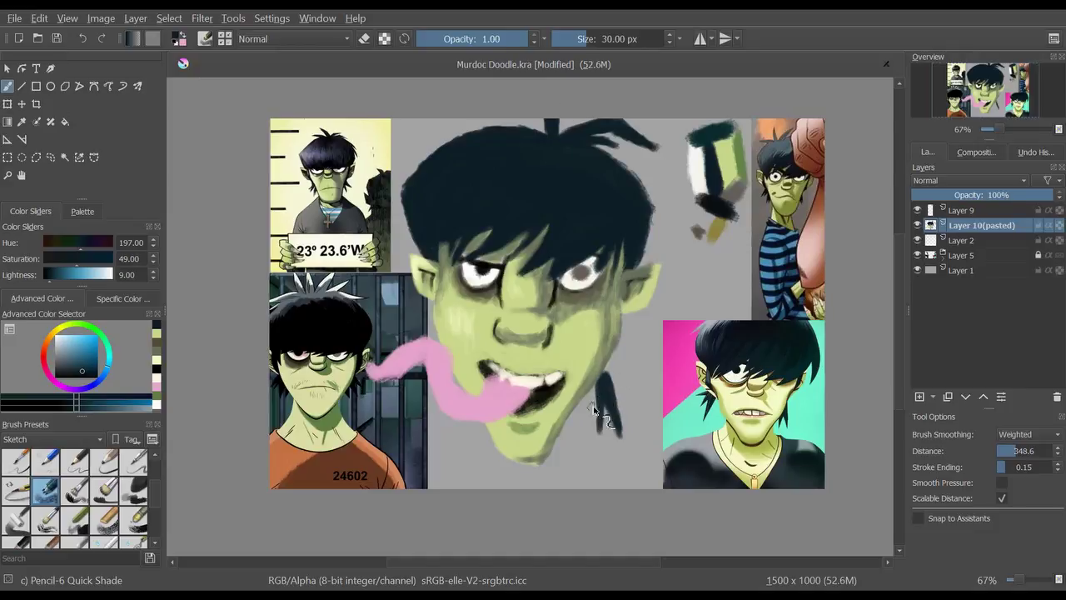
# Sample the tongue pink and choose lighter and darker pinks for its highlights
pyautogui.keyDown('ctrl'); pyautogui.click(456, 389); pyautogui.keyUp('ctrl')
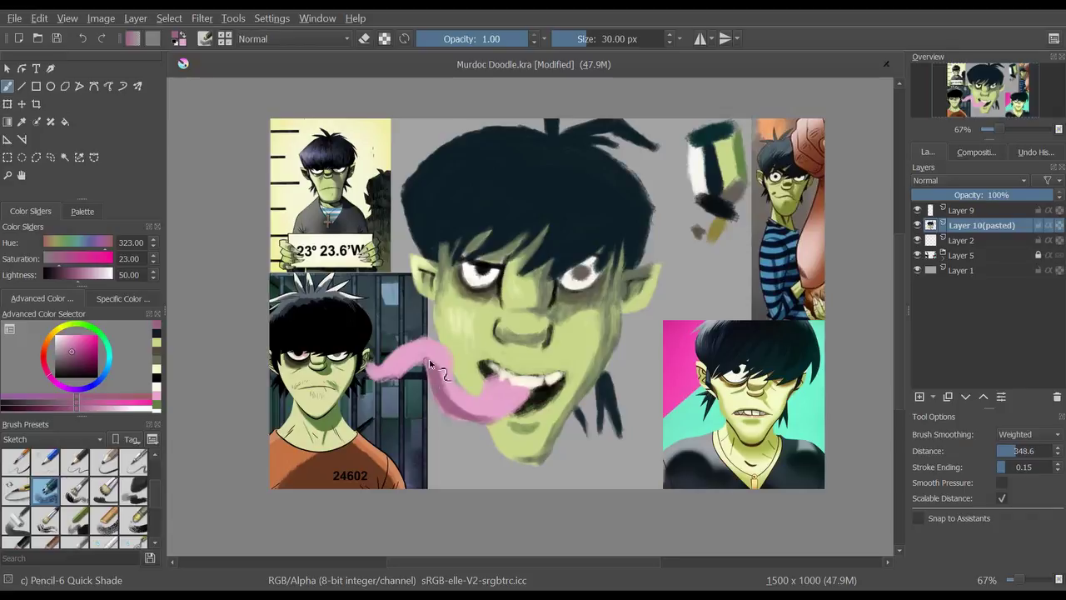
pyautogui.click(71, 349)
pyautogui.keyDown('ctrl'); pyautogui.click(486, 417); pyautogui.keyUp('ctrl')
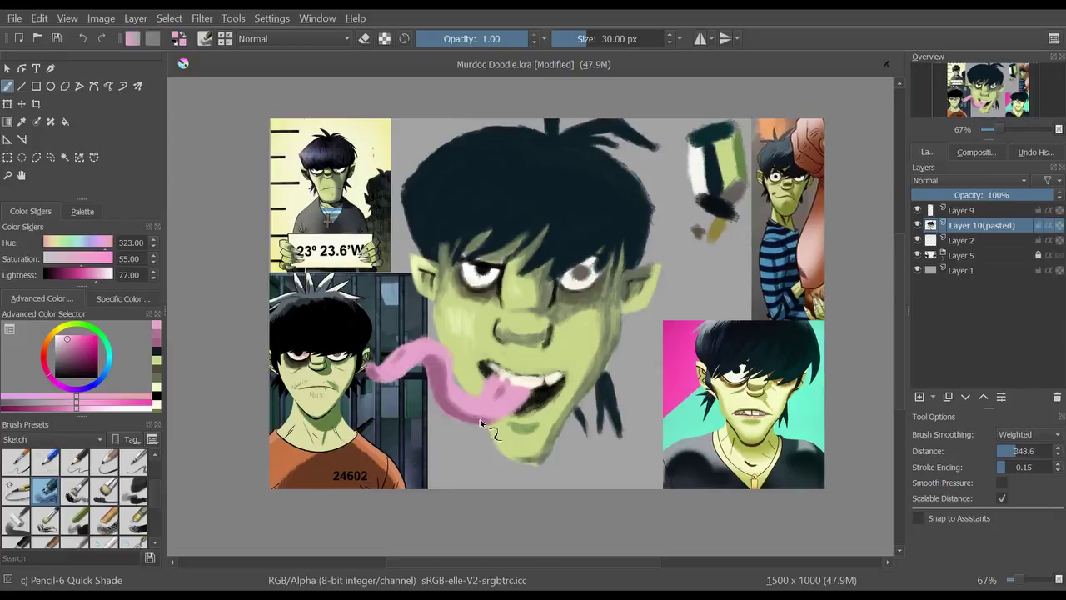
pyautogui.keyDown('ctrl'); pyautogui.click(416, 356); pyautogui.keyUp('ctrl')
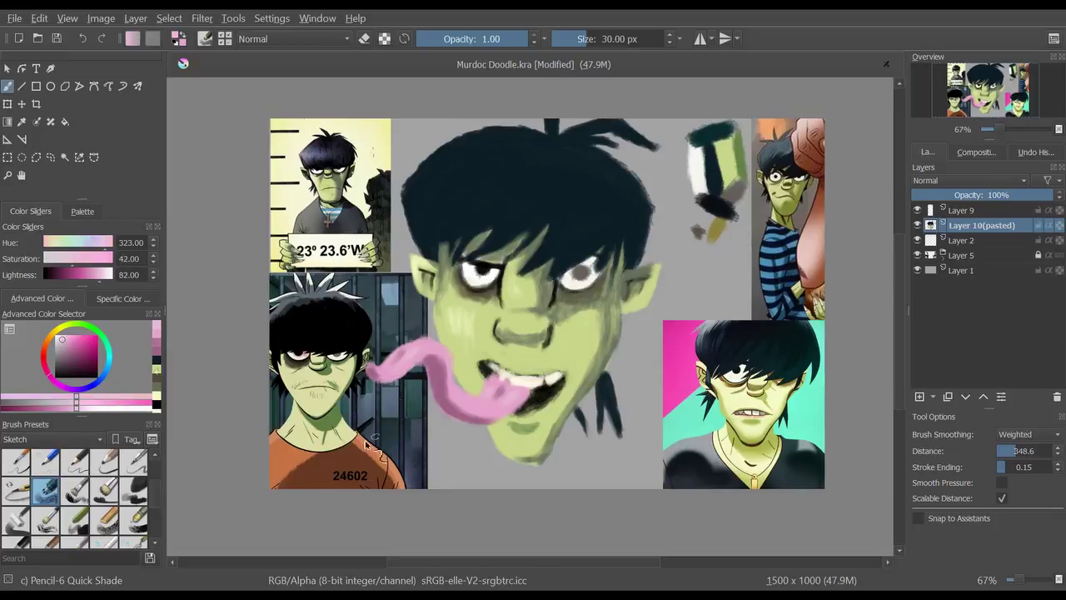
pyautogui.keyDown('ctrl'); pyautogui.click(462, 415); pyautogui.keyUp('ctrl')
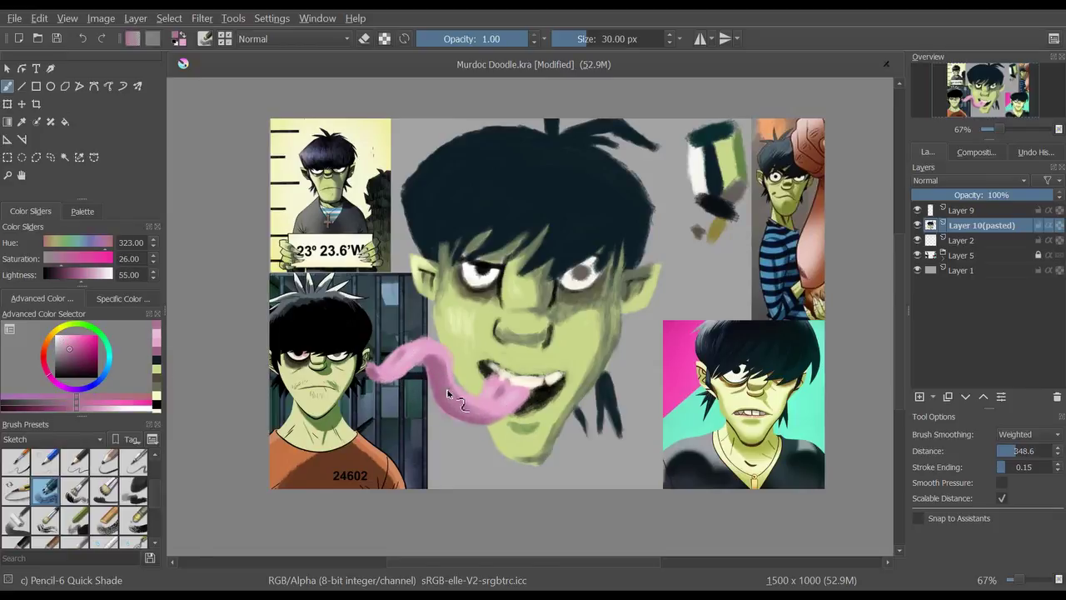
pyautogui.keyDown('ctrl'); pyautogui.click(447, 357); pyautogui.keyUp('ctrl')
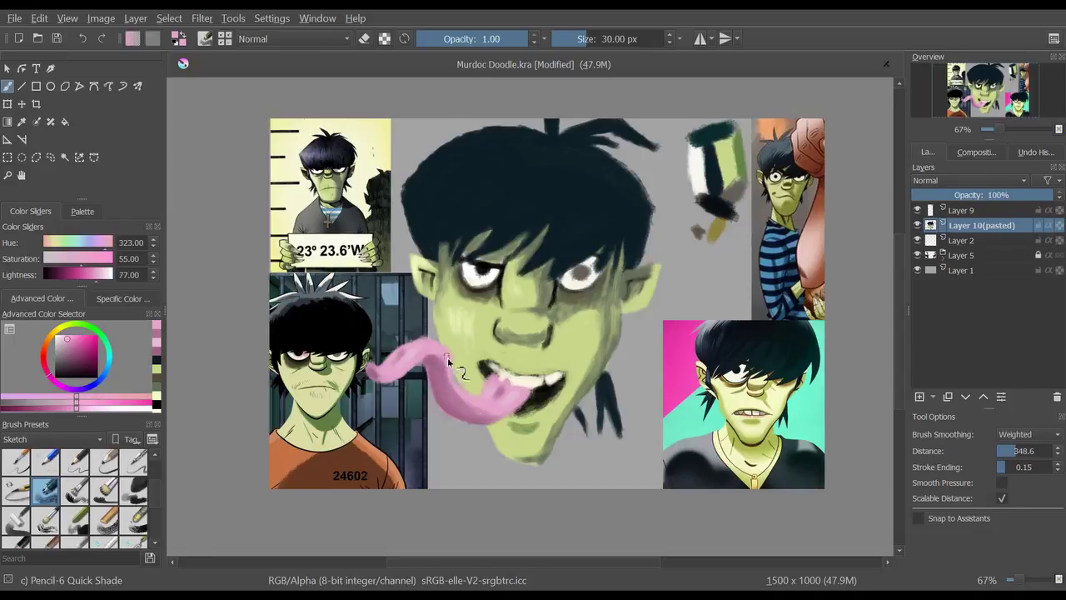
# Sample the hair's dark teal and settle on a dark blue hair tone
pyautogui.keyDown('ctrl'); pyautogui.click(373, 383); pyautogui.keyUp('ctrl')
pyautogui.keyDown('ctrl'); pyautogui.click(491, 147); pyautogui.keyUp('ctrl')
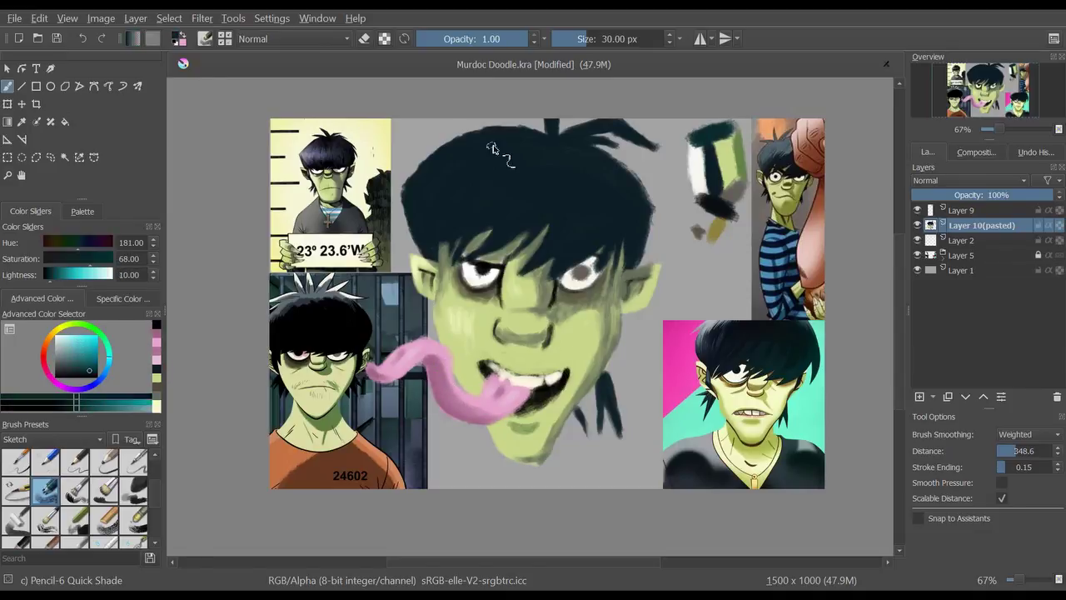
pyautogui.keyDown('ctrl'); pyautogui.click(449, 175); pyautogui.keyUp('ctrl')
pyautogui.keyDown('ctrl'); pyautogui.click(416, 181); pyautogui.keyUp('ctrl')
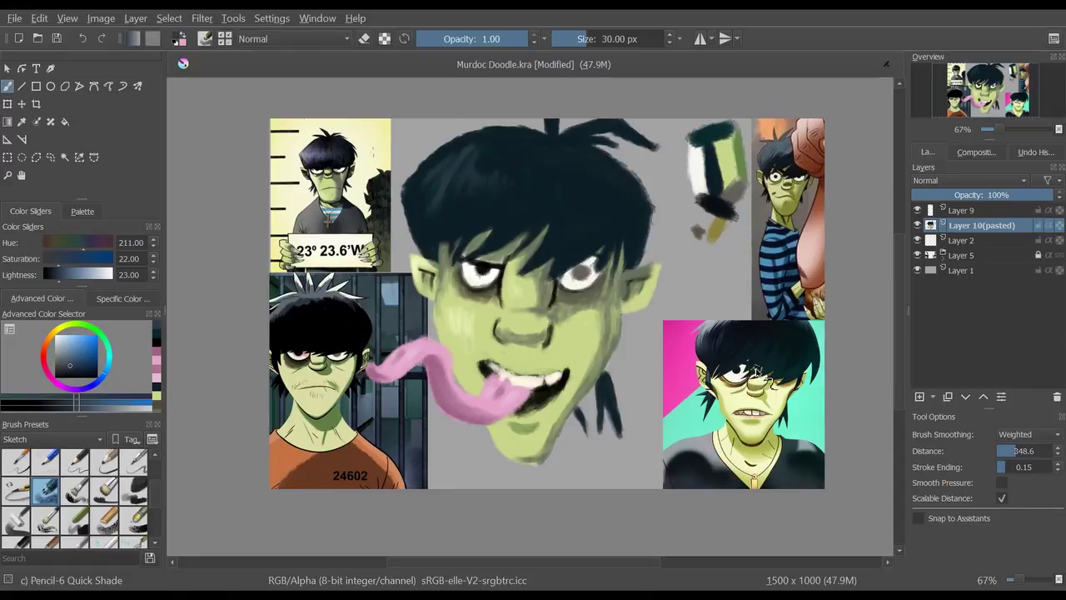
pyautogui.keyDown('ctrl'); pyautogui.click(581, 199); pyautogui.keyUp('ctrl')
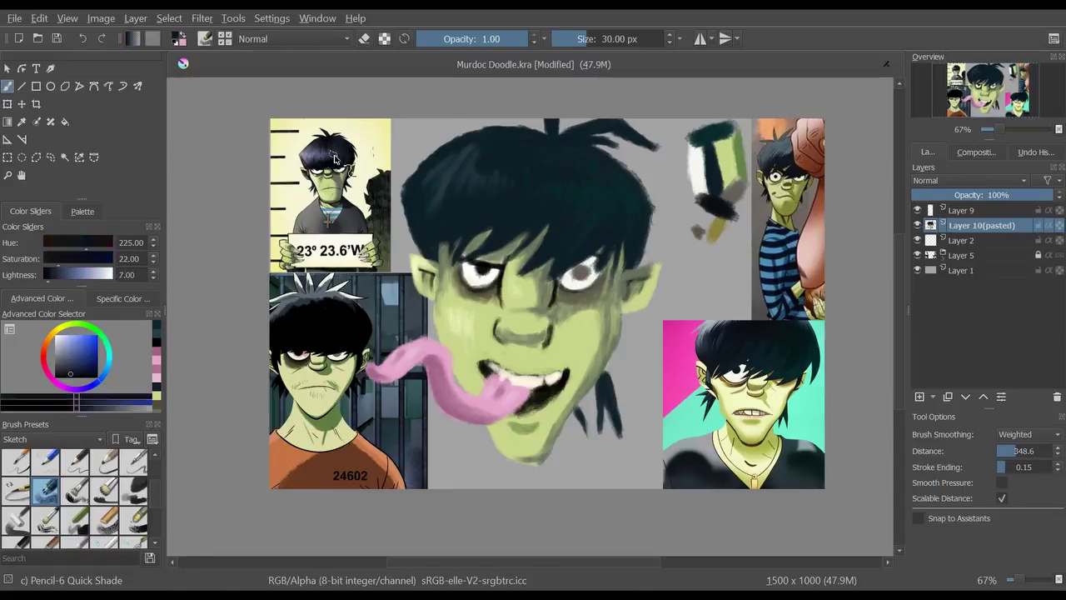
pyautogui.keyDown('ctrl'); pyautogui.click(545, 191); pyautogui.keyUp('ctrl')
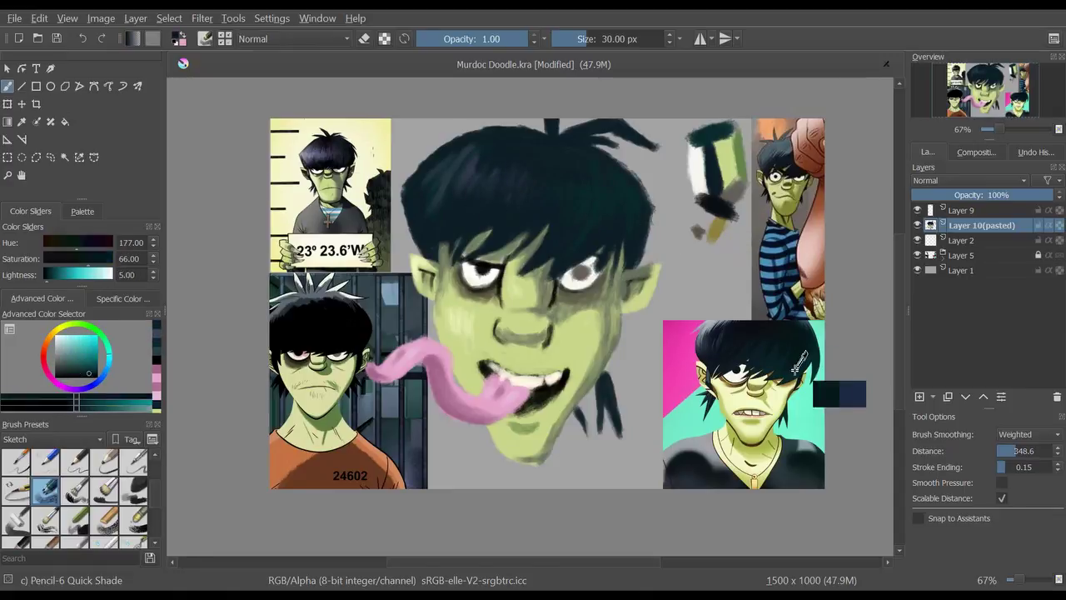
# Trim the top-right hair strands with eraser mode, then resample hair and ear colours
pyautogui.press('e')
pyautogui.moveTo(653, 154); pyautogui.dragTo(610, 141)
pyautogui.hotkey('ctrl', 'z')
pyautogui.press('e')
pyautogui.keyDown('ctrl'); pyautogui.click(538, 173); pyautogui.keyUp('ctrl')
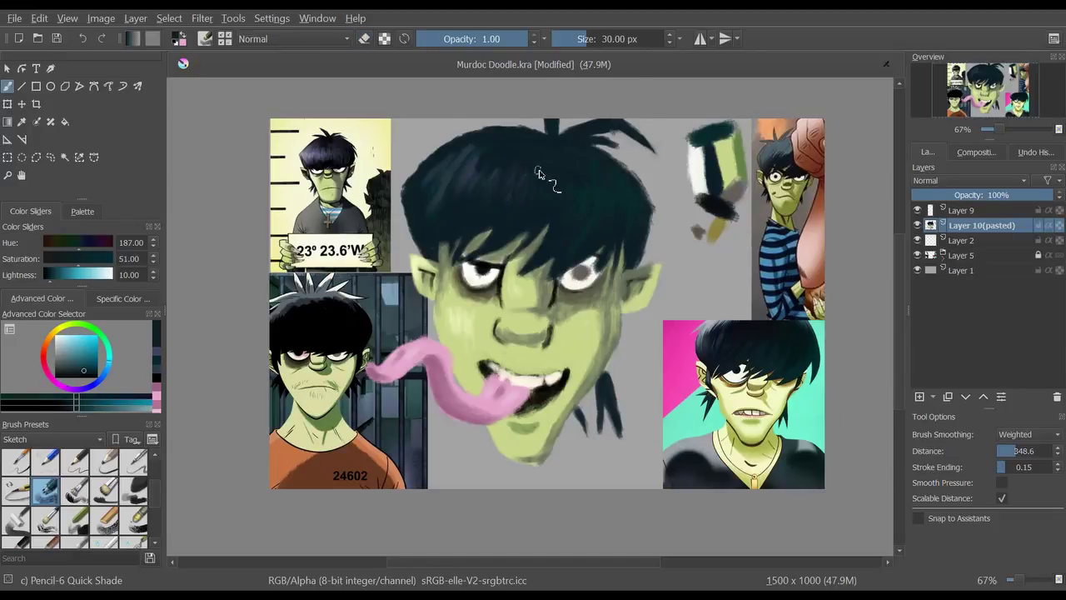
pyautogui.keyDown('ctrl'); pyautogui.click(411, 298); pyautogui.keyUp('ctrl')
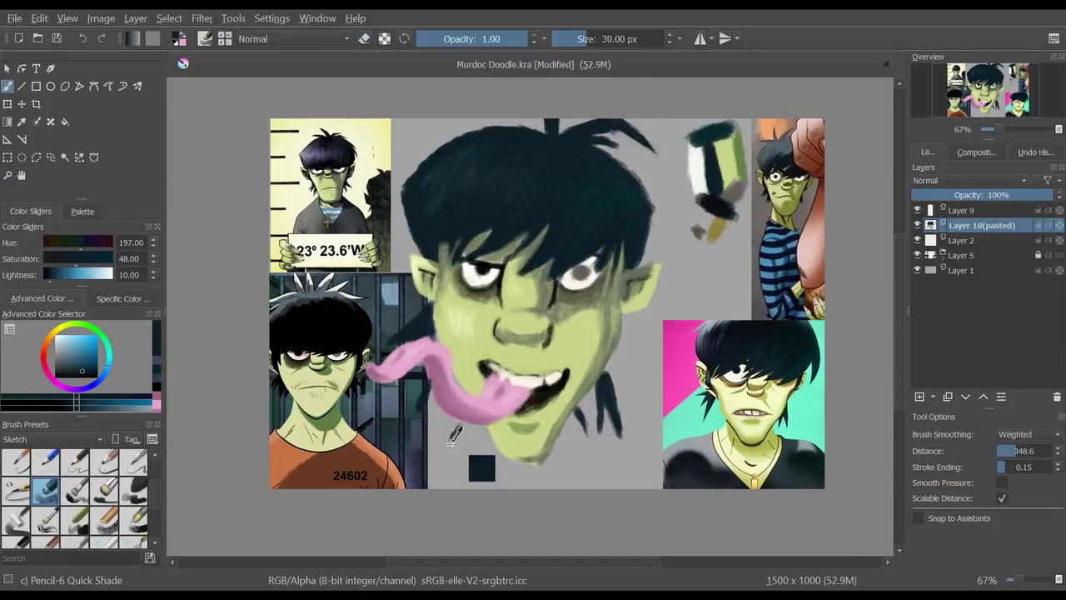
pyautogui.keyDown('ctrl'); pyautogui.click(647, 275); pyautogui.keyUp('ctrl')
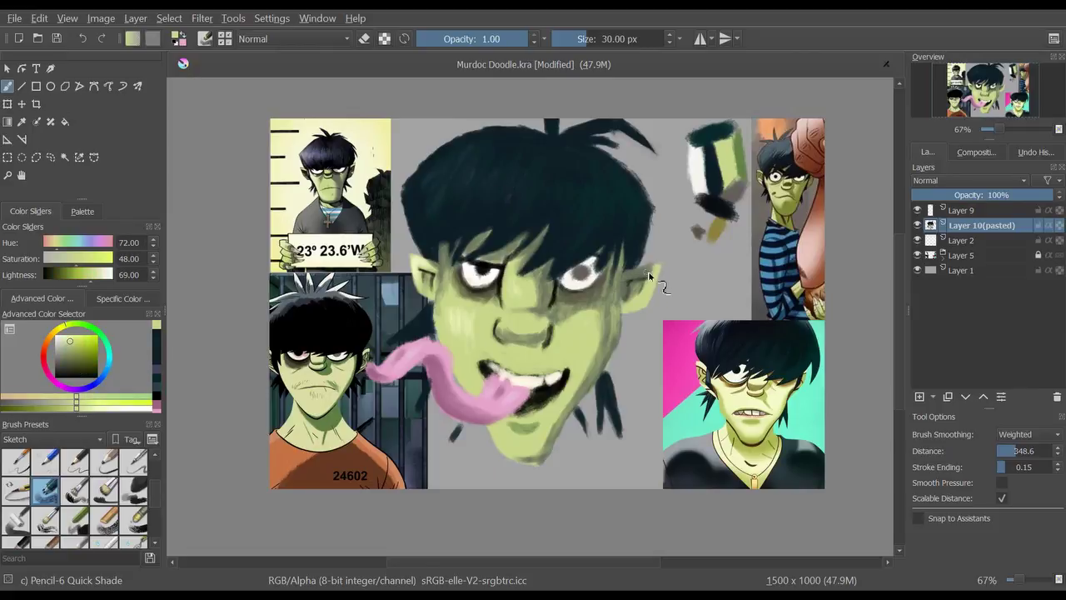
# Try grey-green tones and undo a stray stroke across the teeth
pyautogui.click(61, 359)
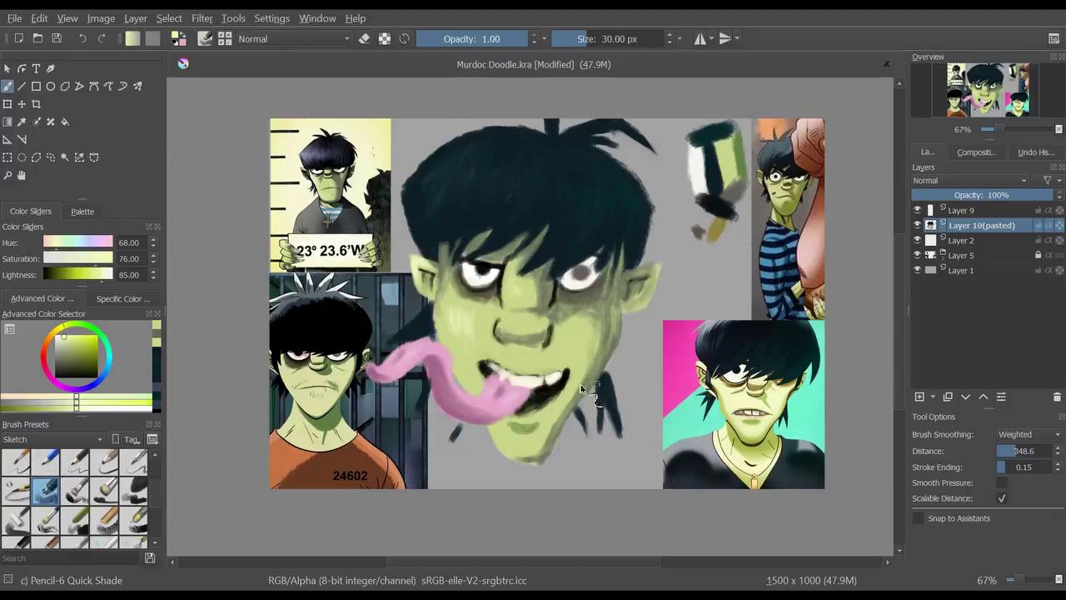
pyautogui.click(158, 356)
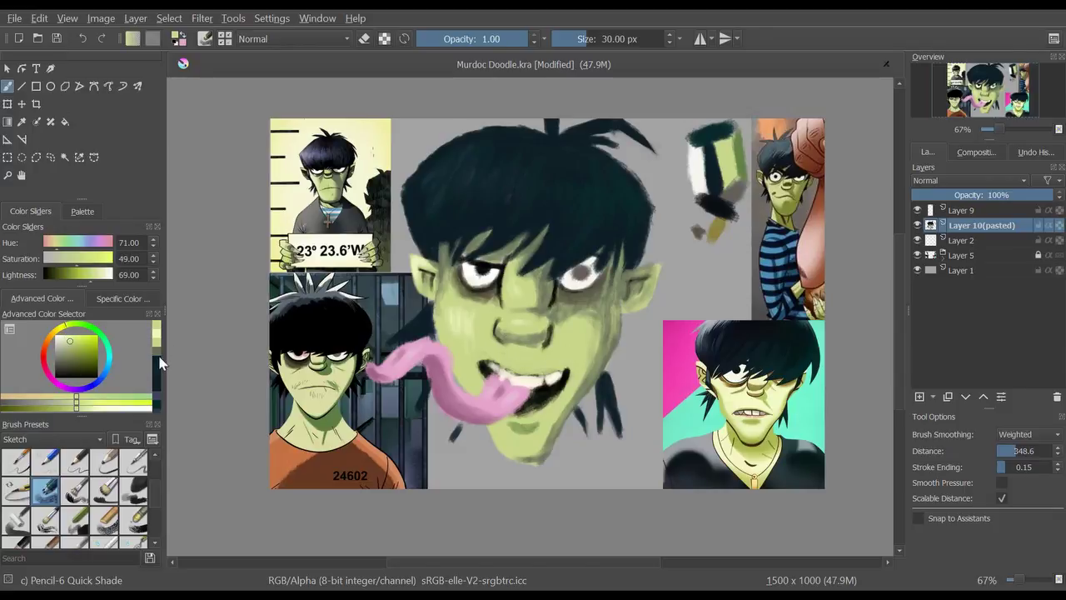
pyautogui.click(66, 350)
pyautogui.moveTo(527, 376); pyautogui.dragTo(547, 378)
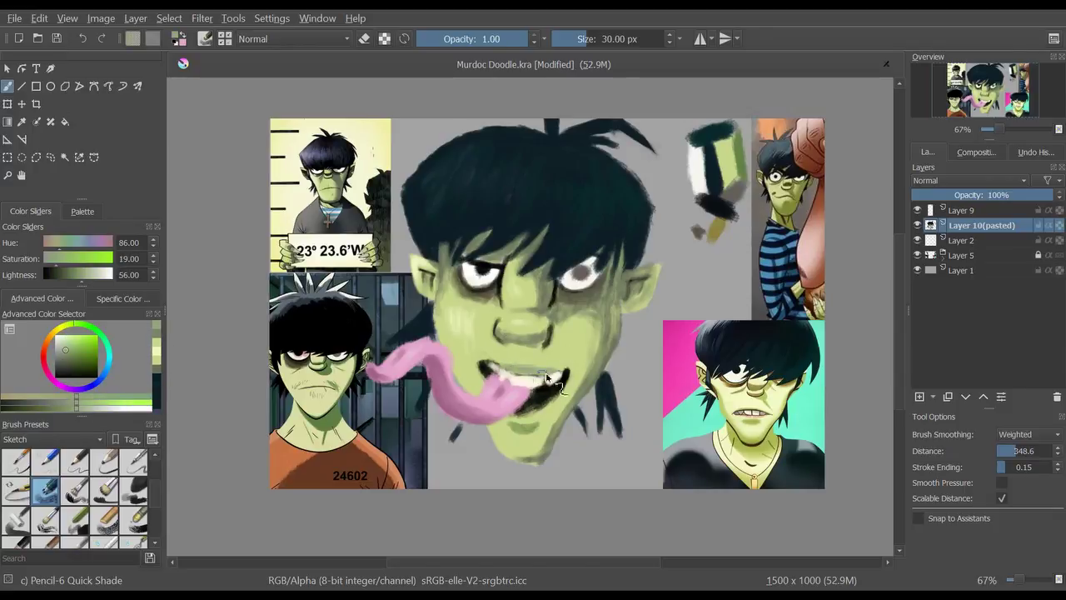
pyautogui.hotkey('ctrl', 'z')
# Sample the teeth cream and mouth pink, then darken the mouth's interior
pyautogui.moveTo(536, 424); pyautogui.dragTo(528, 413)
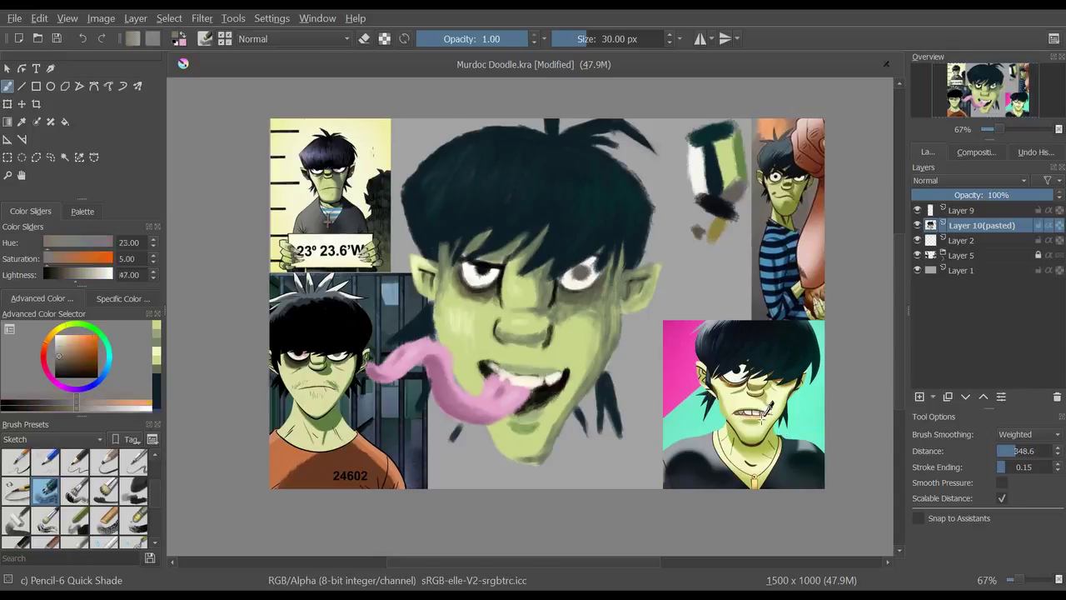
pyautogui.keyDown('ctrl'); pyautogui.click(547, 397); pyautogui.keyUp('ctrl')
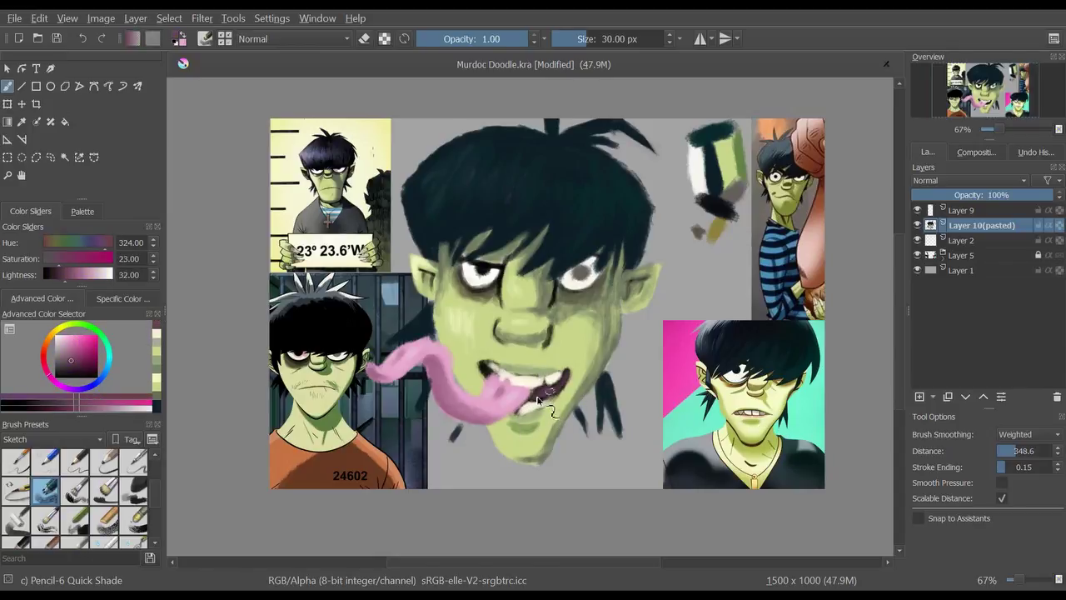
pyautogui.moveTo(487, 380); pyautogui.dragTo(564, 393)
pyautogui.keyDown('ctrl'); pyautogui.click(533, 392); pyautogui.keyUp('ctrl')
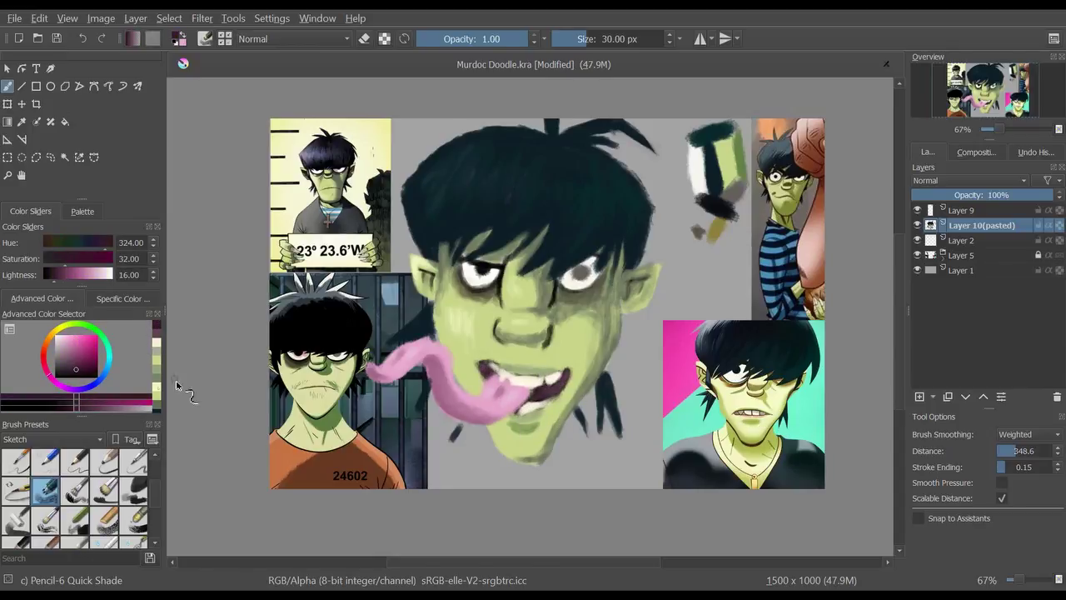
# Sample the face green, hair black and grey-blue shirt colour, and double the brush size
pyautogui.keyDown('ctrl'); pyautogui.click(546, 350); pyautogui.keyUp('ctrl')
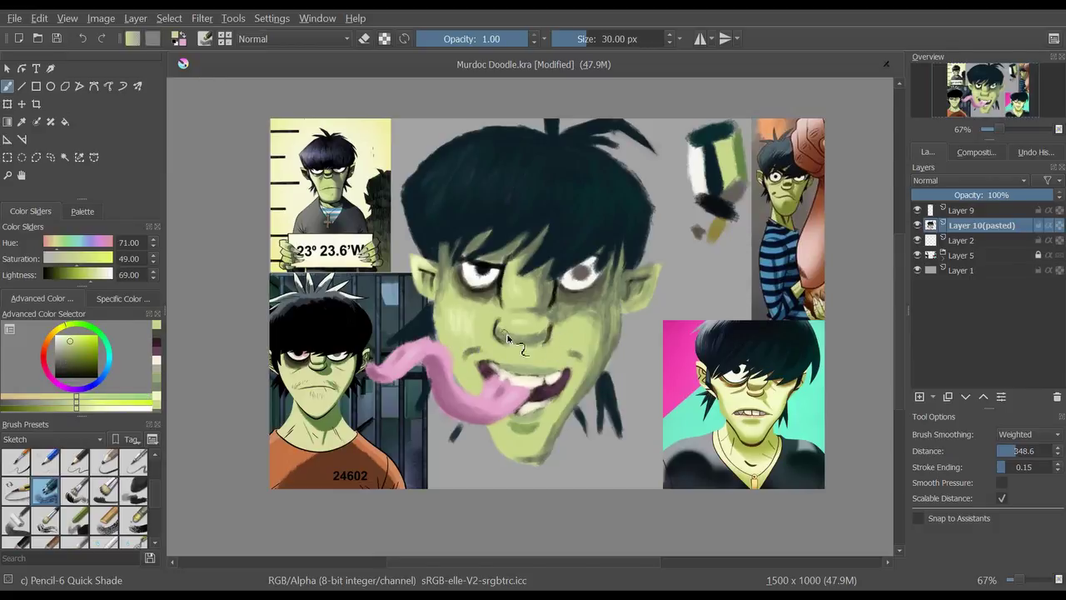
pyautogui.keyDown('ctrl'); pyautogui.click(500, 256); pyautogui.keyUp('ctrl')
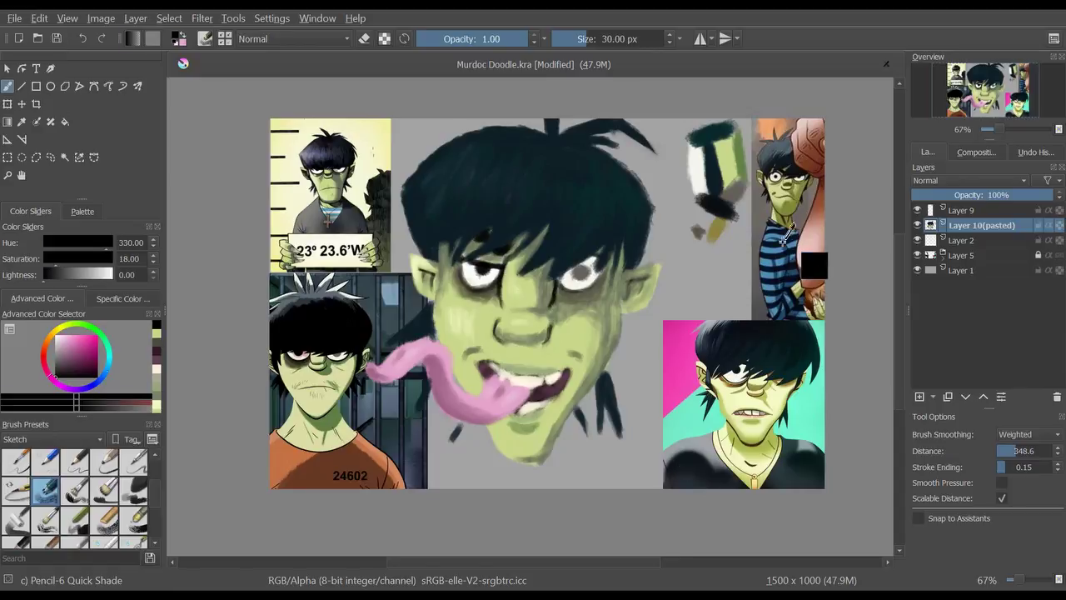
pyautogui.keyDown('ctrl'); pyautogui.click(573, 460); pyautogui.keyUp('ctrl')
pyautogui.press(']')
# Paint wide grey-blue shoulders over the lower-right and lower-left reference pictures, covering hair beside the tongue
pyautogui.moveTo(624, 408)
pyautogui.mouseDown()
pyautogui.moveTo(754, 300)
pyautogui.moveTo(754, 497)
pyautogui.mouseUp()
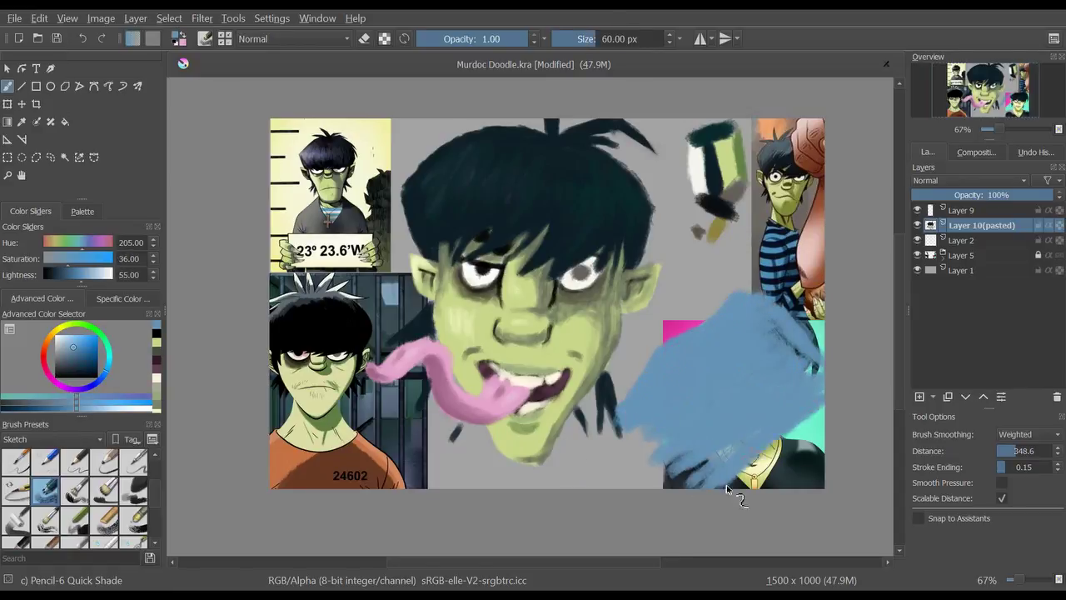
pyautogui.moveTo(755, 295); pyautogui.dragTo(763, 404)
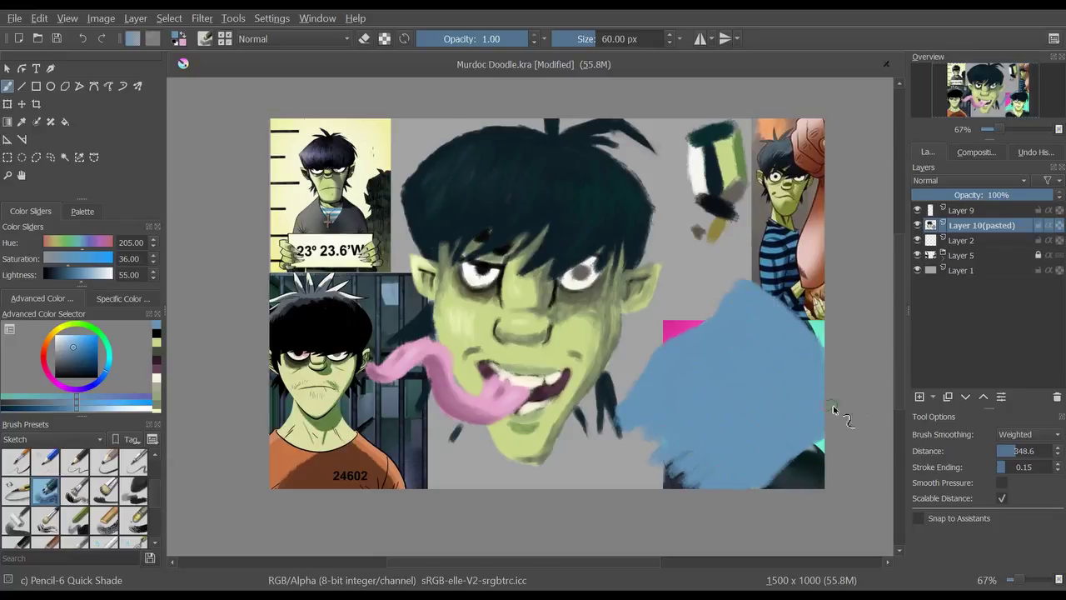
pyautogui.moveTo(833, 408); pyautogui.dragTo(624, 440)
pyautogui.moveTo(447, 469)
pyautogui.mouseDown()
pyautogui.moveTo(421, 413)
pyautogui.moveTo(316, 475)
pyautogui.mouseUp()
pyautogui.moveTo(275, 333); pyautogui.dragTo(371, 492)
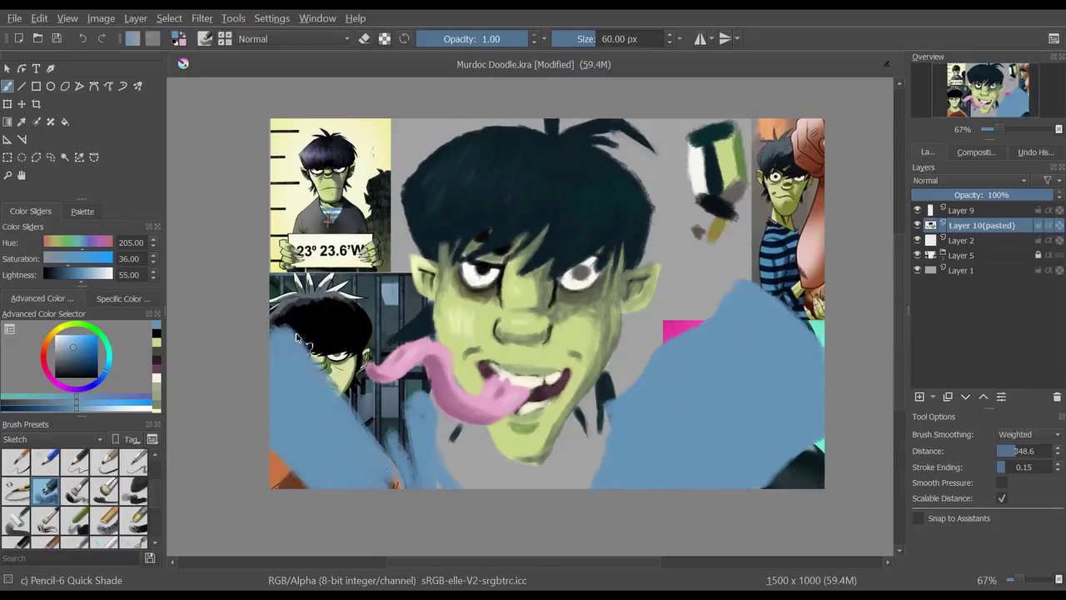
pyautogui.moveTo(343, 448); pyautogui.dragTo(433, 401)
pyautogui.moveTo(324, 350); pyautogui.dragTo(412, 395)
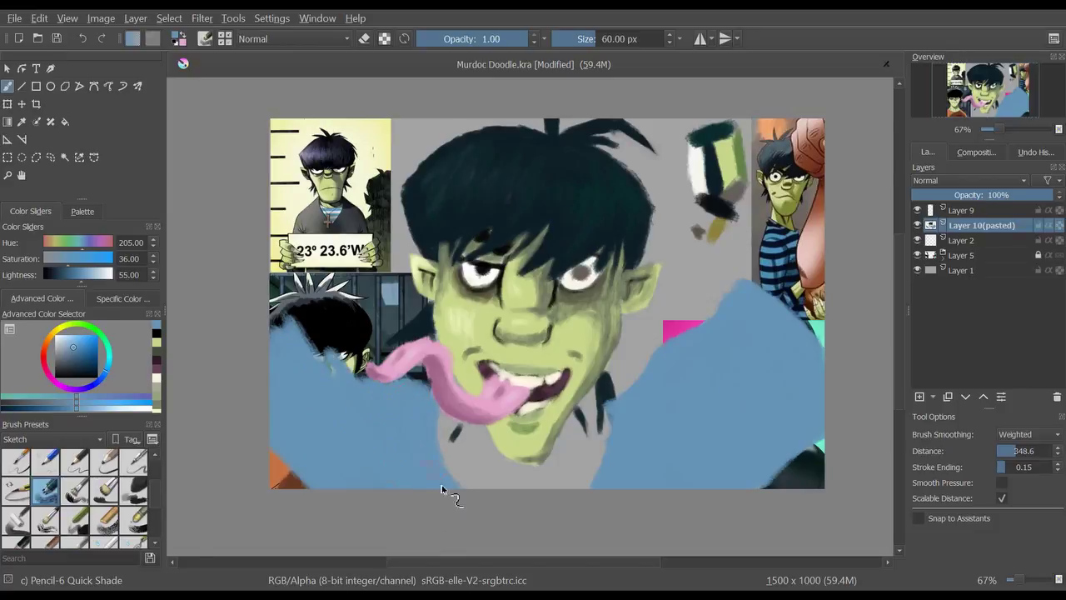
pyautogui.moveTo(371, 337)
pyautogui.mouseDown()
pyautogui.moveTo(317, 308)
pyautogui.moveTo(366, 292)
pyautogui.mouseUp()
pyautogui.moveTo(300, 334)
pyautogui.mouseDown()
pyautogui.moveTo(424, 387)
pyautogui.moveTo(358, 317)
pyautogui.mouseUp()
pyautogui.moveTo(275, 275); pyautogui.dragTo(379, 353)
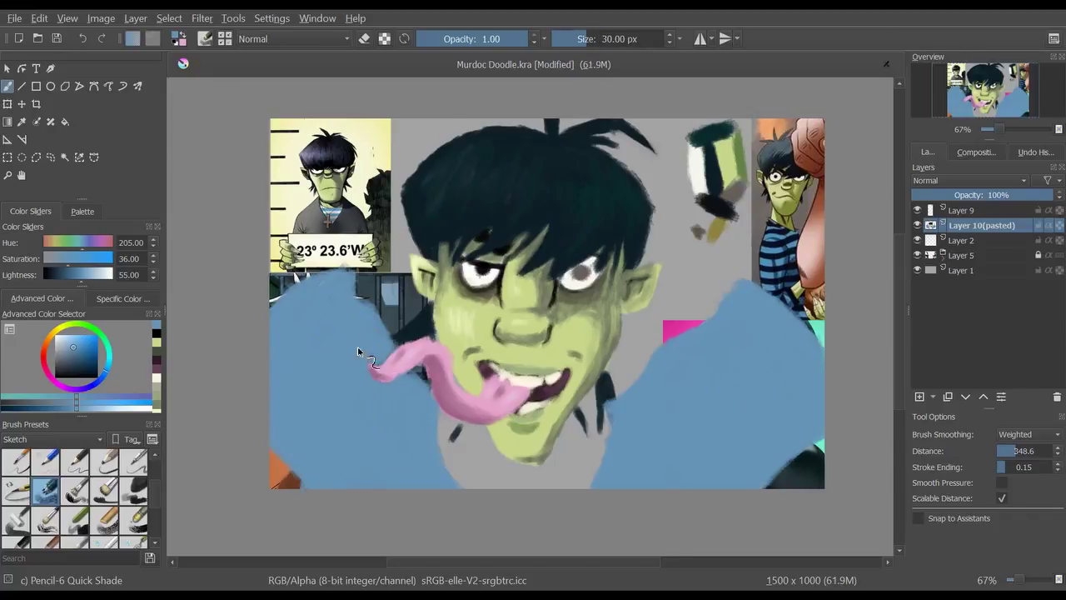
# Paint yellow-green raised arms at the upper left and right
pyautogui.keyDown('ctrl'); pyautogui.click(283, 208); pyautogui.keyUp('ctrl')
pyautogui.moveTo(313, 241); pyautogui.dragTo(267, 283)
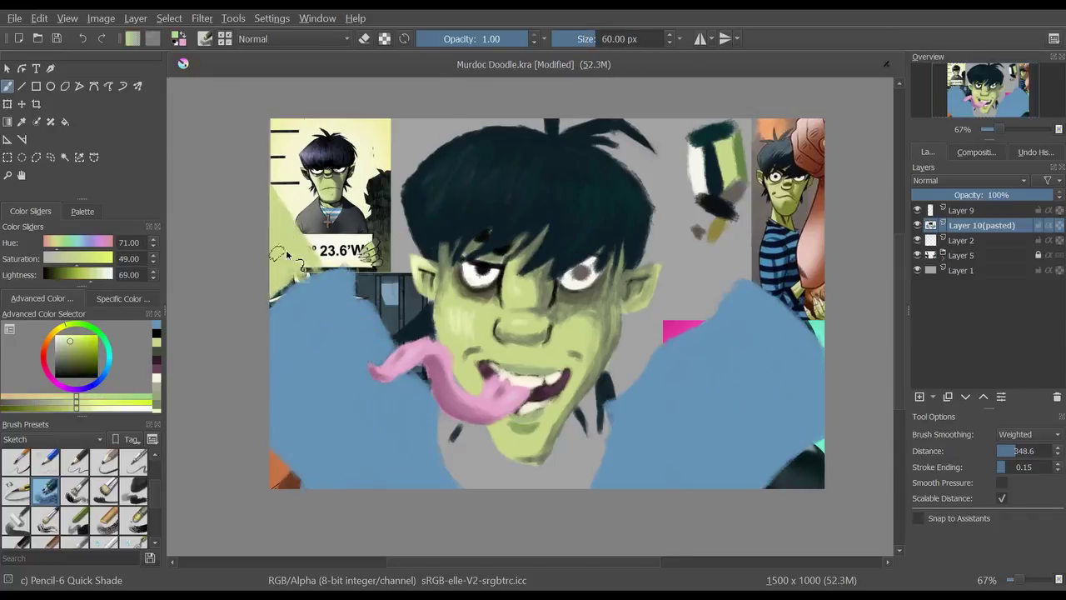
pyautogui.moveTo(305, 251); pyautogui.dragTo(283, 313)
pyautogui.moveTo(799, 308)
pyautogui.mouseDown()
pyautogui.moveTo(852, 221)
pyautogui.moveTo(777, 281)
pyautogui.mouseUp()
# Paint the neck below the chin and add dark olive shading strokes
pyautogui.moveTo(603, 406); pyautogui.dragTo(601, 462)
pyautogui.moveTo(595, 425)
pyautogui.mouseDown()
pyautogui.moveTo(568, 496)
pyautogui.moveTo(454, 462)
pyautogui.moveTo(513, 474)
pyautogui.mouseUp()
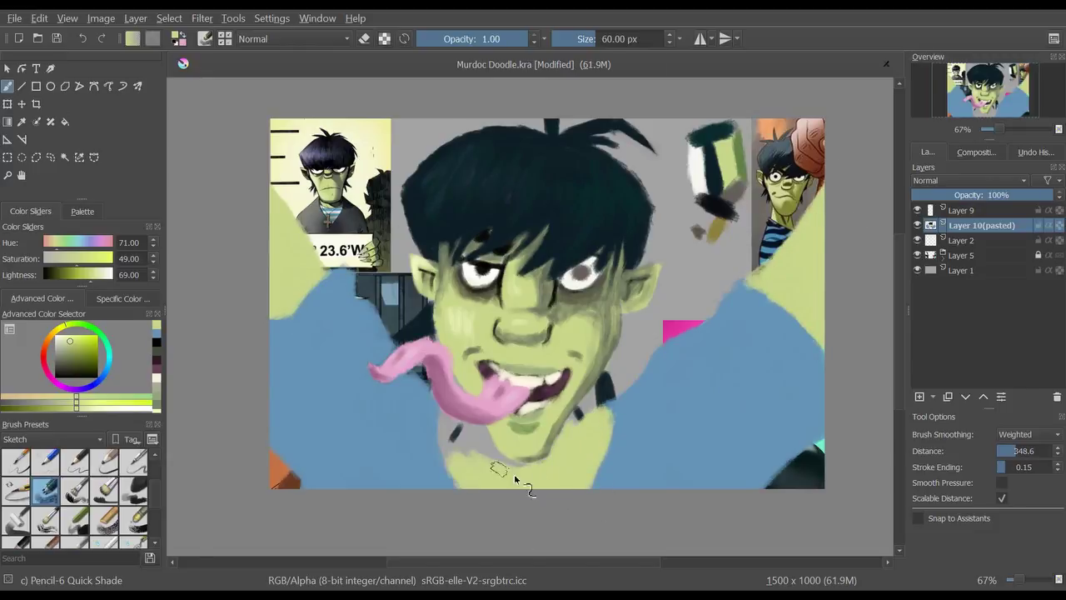
pyautogui.keyDown('ctrl'); pyautogui.click(535, 414); pyautogui.keyUp('ctrl')
pyautogui.moveTo(570, 432)
pyautogui.mouseDown()
pyautogui.moveTo(552, 492)
pyautogui.moveTo(573, 425)
pyautogui.mouseUp()
pyautogui.keyDown('ctrl'); pyautogui.click(571, 464); pyautogui.keyUp('ctrl')
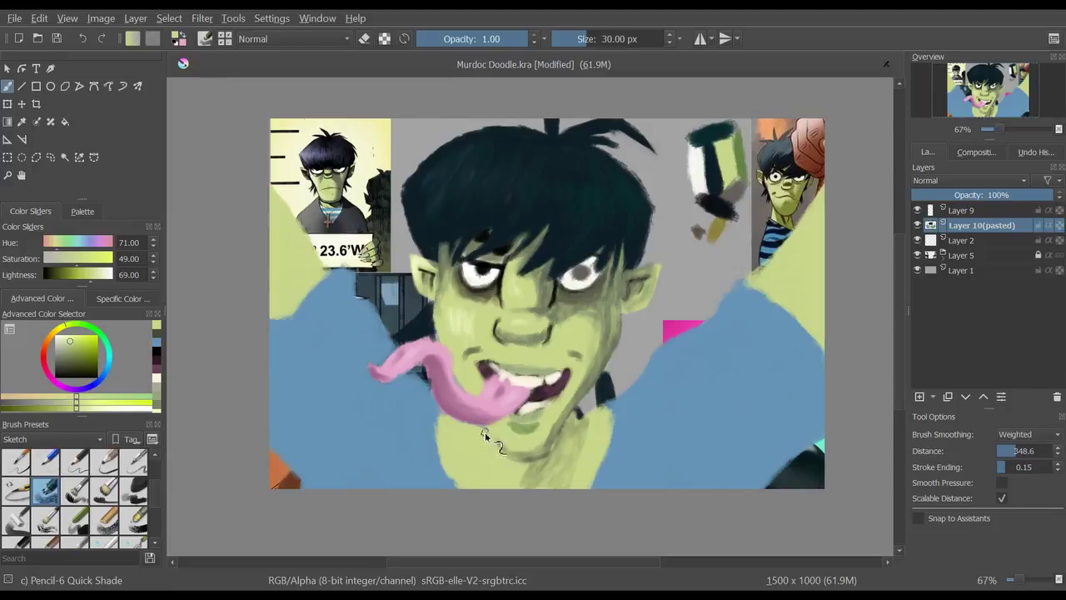
# Shade along the jaw and neck, alternating dark olive with the light skin green
pyautogui.click(156, 342)
pyautogui.keyDown('ctrl'); pyautogui.click(499, 457); pyautogui.keyUp('ctrl')
pyautogui.moveTo(583, 408); pyautogui.dragTo(574, 475)
pyautogui.keyDown('ctrl'); pyautogui.click(556, 474); pyautogui.keyUp('ctrl')
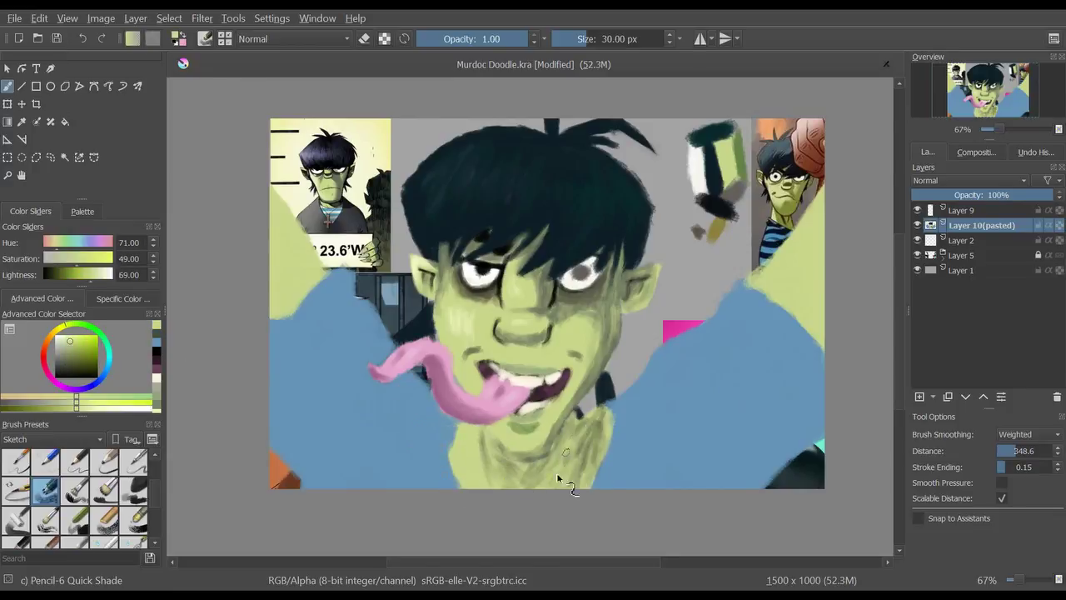
pyautogui.keyDown('ctrl'); pyautogui.click(569, 422); pyautogui.keyUp('ctrl')
pyautogui.moveTo(556, 456); pyautogui.dragTo(492, 451)
pyautogui.keyDown('ctrl'); pyautogui.click(487, 439); pyautogui.keyUp('ctrl')
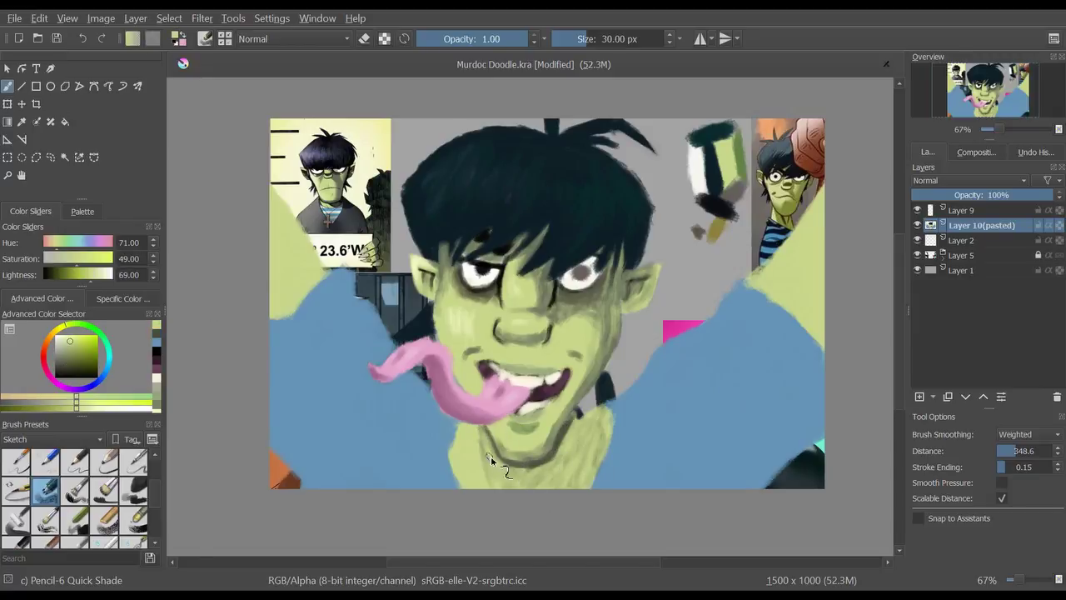
pyautogui.keyDown('ctrl'); pyautogui.click(573, 427); pyautogui.keyUp('ctrl')
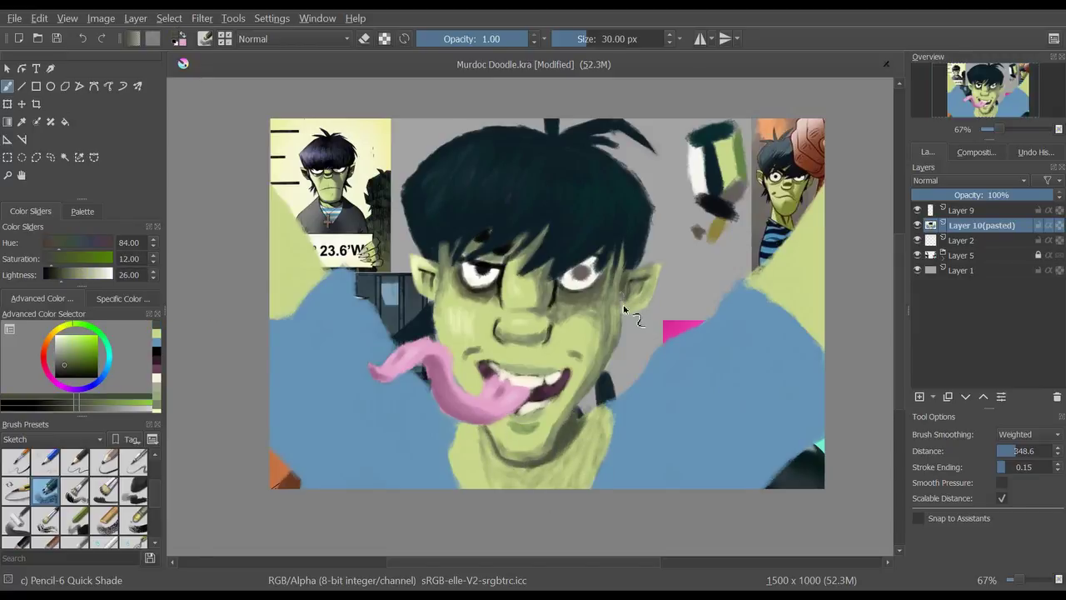
# Pick shirt blue tones and briefly hide then restore the reference images layer
pyautogui.keyDown('ctrl'); pyautogui.click(442, 459); pyautogui.keyUp('ctrl')
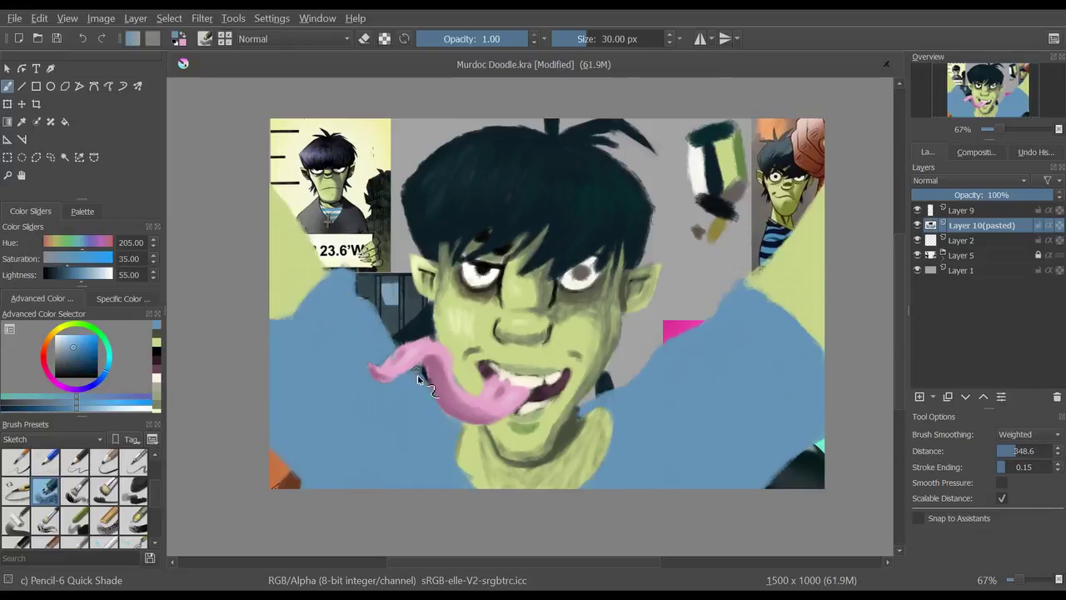
pyautogui.click(156, 356)
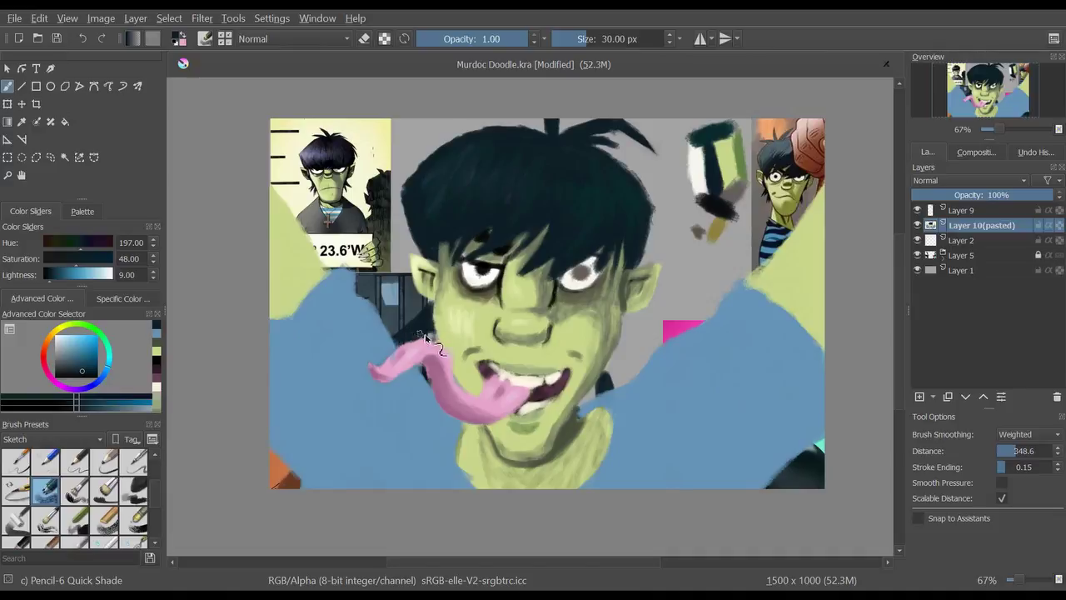
pyautogui.keyDown('ctrl'); pyautogui.click(753, 281); pyautogui.keyUp('ctrl')
pyautogui.click(917, 255)
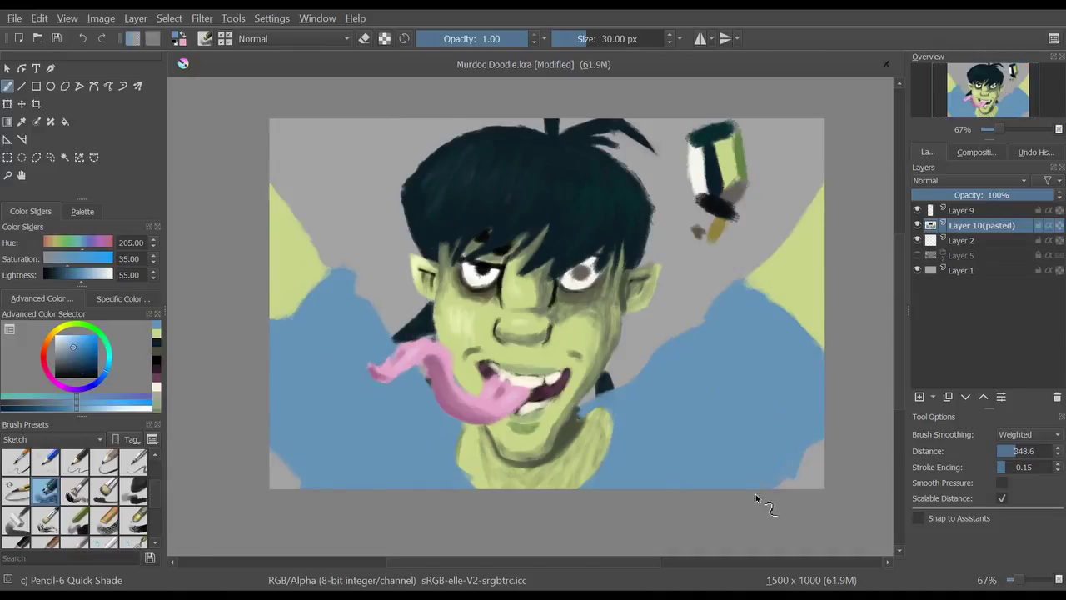
pyautogui.hotkey('ctrl', 'z')
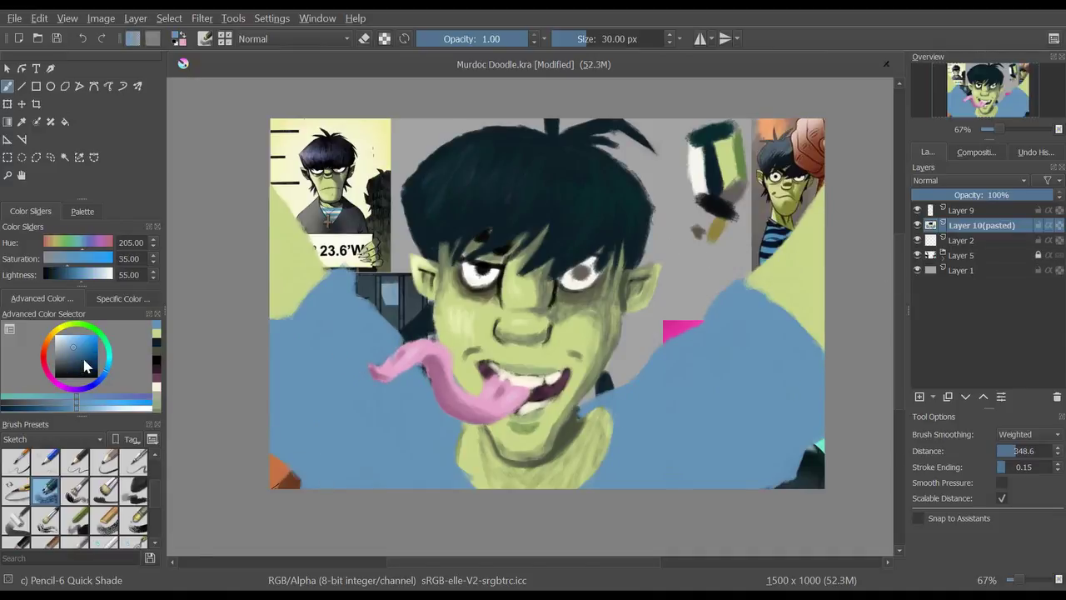
# Paint dark purple stripes across the shirt's left shoulder toward the tongue
pyautogui.keyDown('ctrl'); pyautogui.click(333, 154); pyautogui.keyUp('ctrl')
pyautogui.moveTo(378, 314)
pyautogui.mouseDown()
pyautogui.moveTo(275, 441)
pyautogui.moveTo(399, 328)
pyautogui.mouseUp()
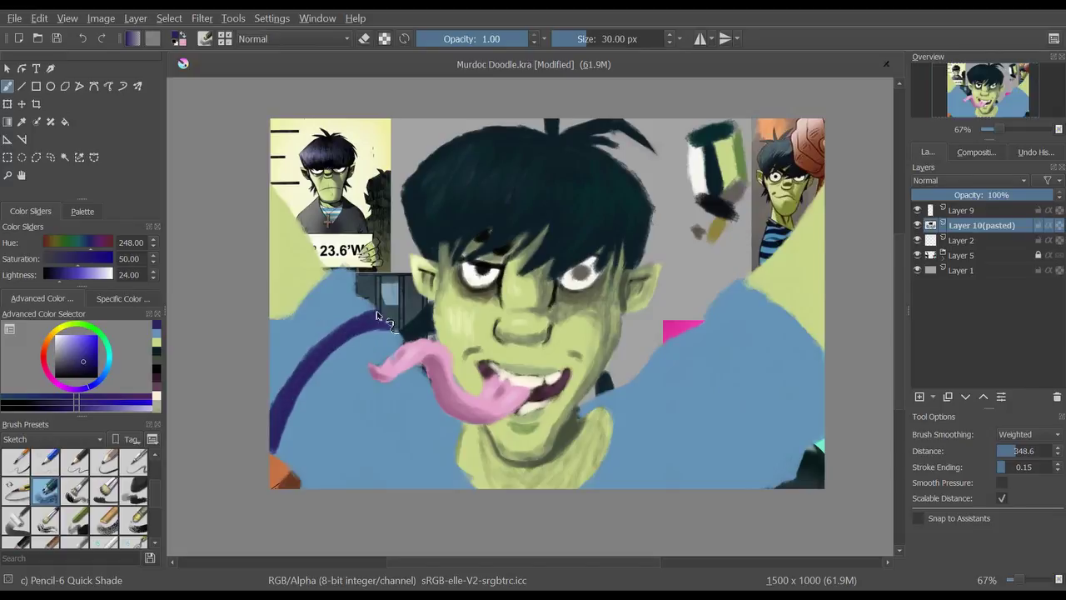
pyautogui.keyDown('ctrl'); pyautogui.click(352, 363); pyautogui.keyUp('ctrl')
pyautogui.moveTo(300, 475)
pyautogui.mouseDown()
pyautogui.moveTo(375, 382)
pyautogui.moveTo(400, 385)
pyautogui.moveTo(314, 488)
pyautogui.mouseUp()
pyautogui.moveTo(432, 403)
pyautogui.mouseDown()
pyautogui.moveTo(385, 489)
pyautogui.moveTo(408, 491)
pyautogui.mouseUp()
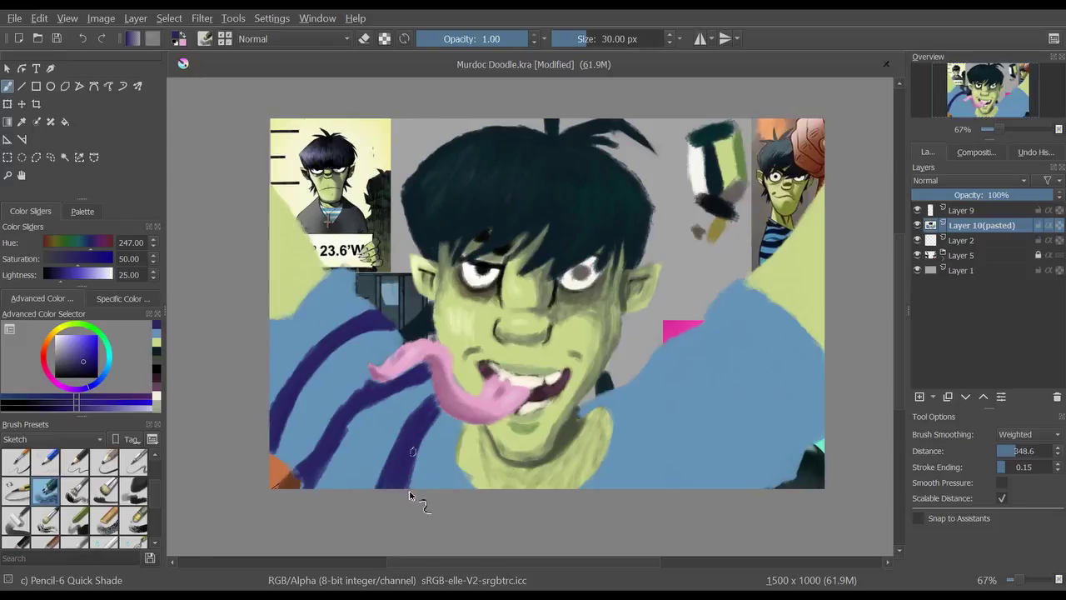
# Add thick diagonal purple stripes across the right shoulder
pyautogui.moveTo(629, 383)
pyautogui.mouseDown()
pyautogui.moveTo(654, 490)
pyautogui.moveTo(666, 490)
pyautogui.mouseUp()
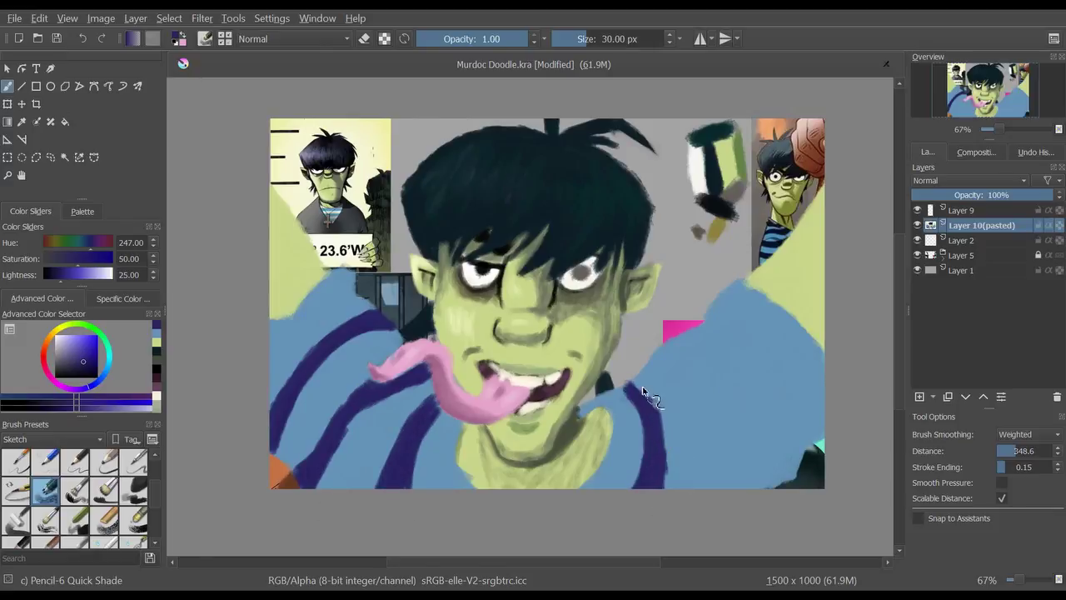
pyautogui.moveTo(657, 353); pyautogui.dragTo(771, 487)
pyautogui.moveTo(679, 370); pyautogui.dragTo(779, 488)
pyautogui.moveTo(658, 343); pyautogui.dragTo(787, 487)
pyautogui.moveTo(708, 321)
pyautogui.mouseDown()
pyautogui.moveTo(781, 425)
pyautogui.moveTo(714, 315)
pyautogui.moveTo(816, 433)
pyautogui.moveTo(783, 408)
pyautogui.mouseUp()
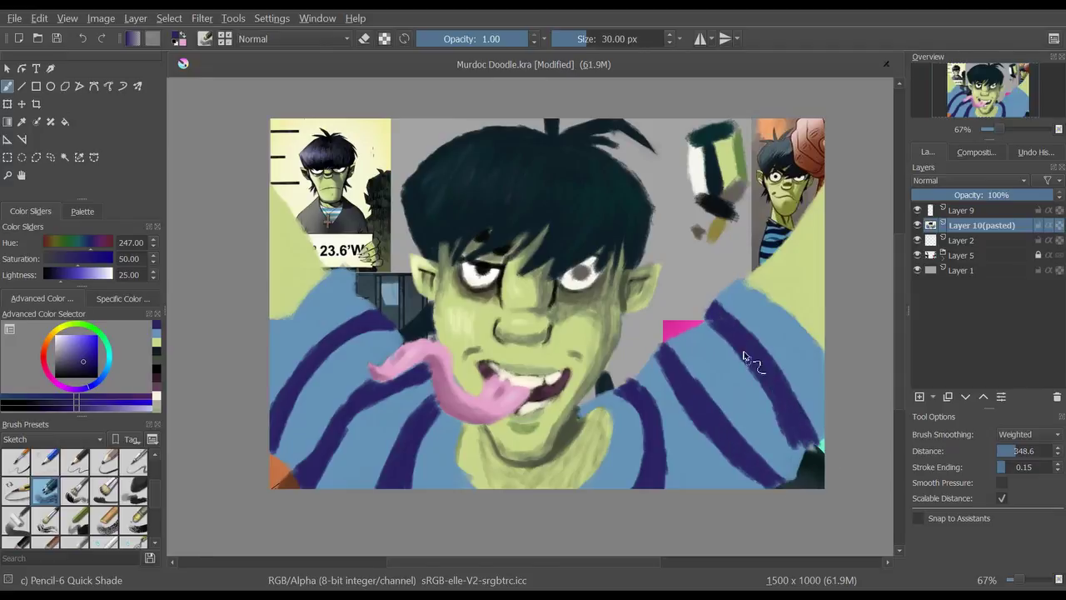
pyautogui.keyDown('ctrl'); pyautogui.click(328, 458); pyautogui.keyUp('ctrl')
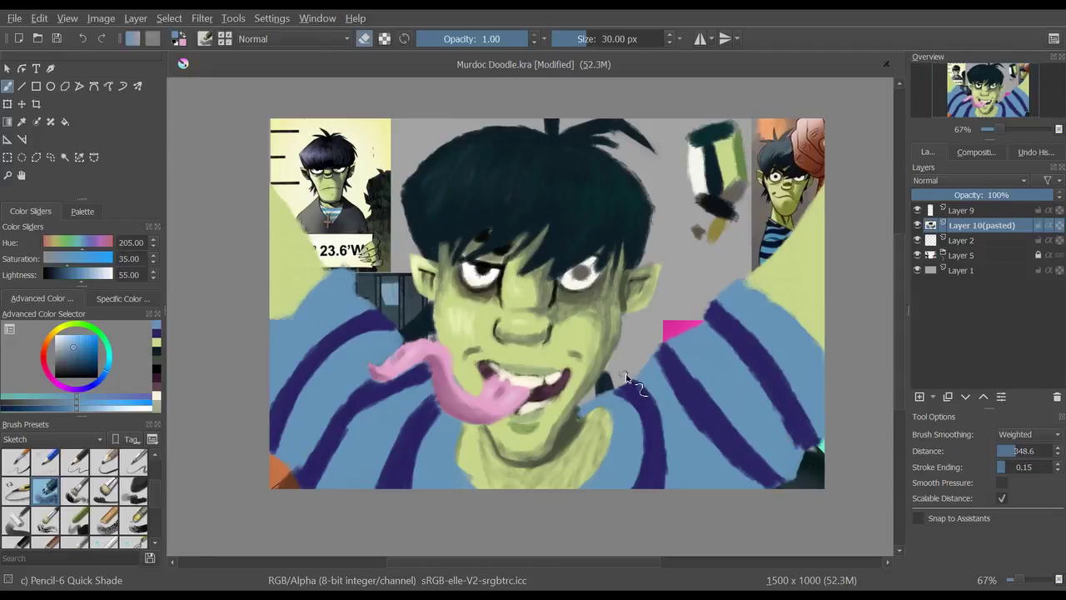
pyautogui.keyDown('ctrl'); pyautogui.click(806, 457); pyautogui.keyUp('ctrl')
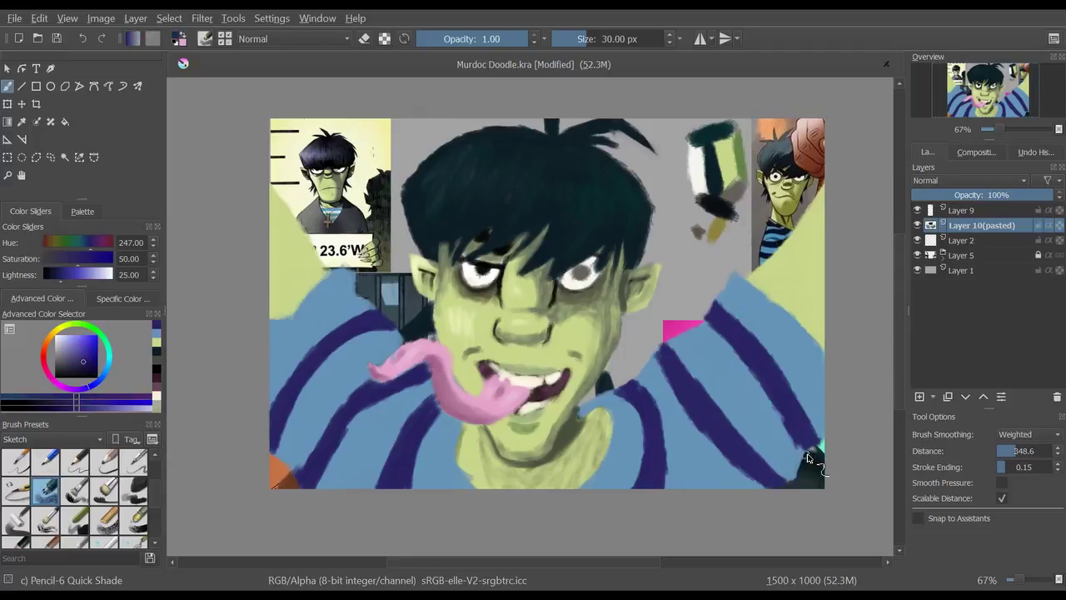
# Extend the light green arm over the stripes at the right edge
pyautogui.keyDown('ctrl'); pyautogui.click(787, 200); pyautogui.keyUp('ctrl')
pyautogui.moveTo(812, 217); pyautogui.dragTo(811, 350)
pyautogui.moveTo(799, 275)
pyautogui.mouseDown()
pyautogui.moveTo(823, 266)
pyautogui.moveTo(812, 342)
pyautogui.mouseUp()
pyautogui.moveTo(816, 304)
pyautogui.mouseDown()
pyautogui.moveTo(820, 254)
pyautogui.moveTo(821, 269)
pyautogui.mouseUp()
# Pick the shirt blue and adjust it to a duller shade
pyautogui.keyDown('ctrl'); pyautogui.click(766, 302); pyautogui.keyUp('ctrl')
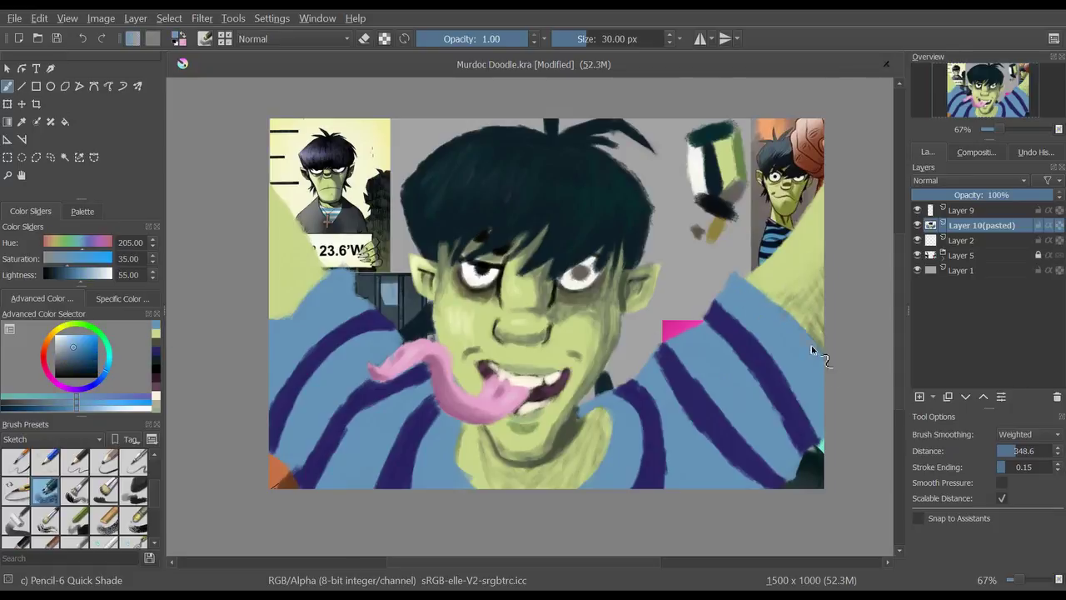
pyautogui.click(157, 342)
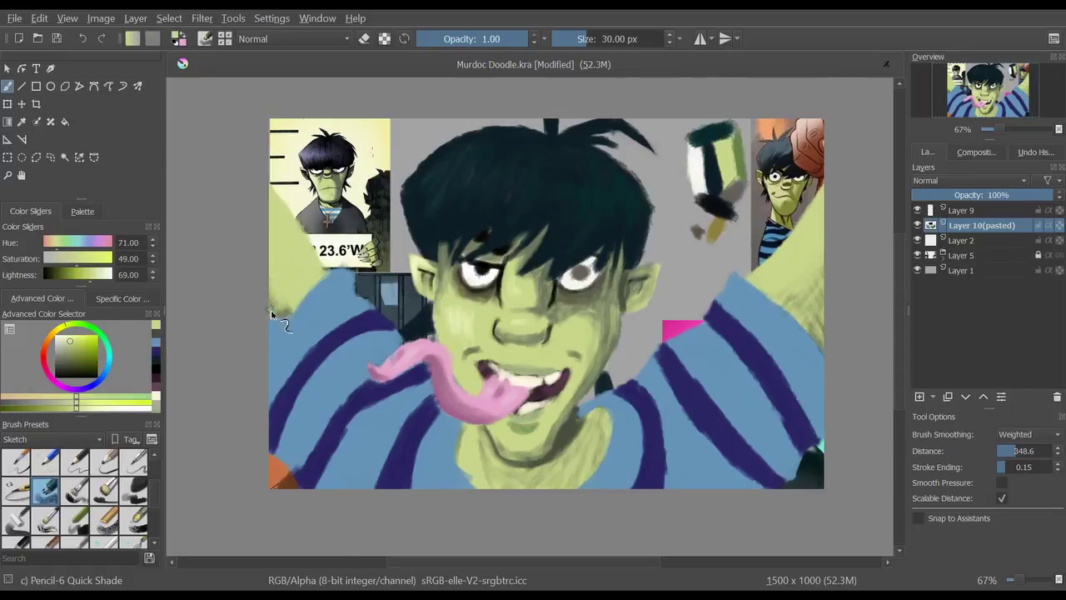
pyautogui.click(156, 343)
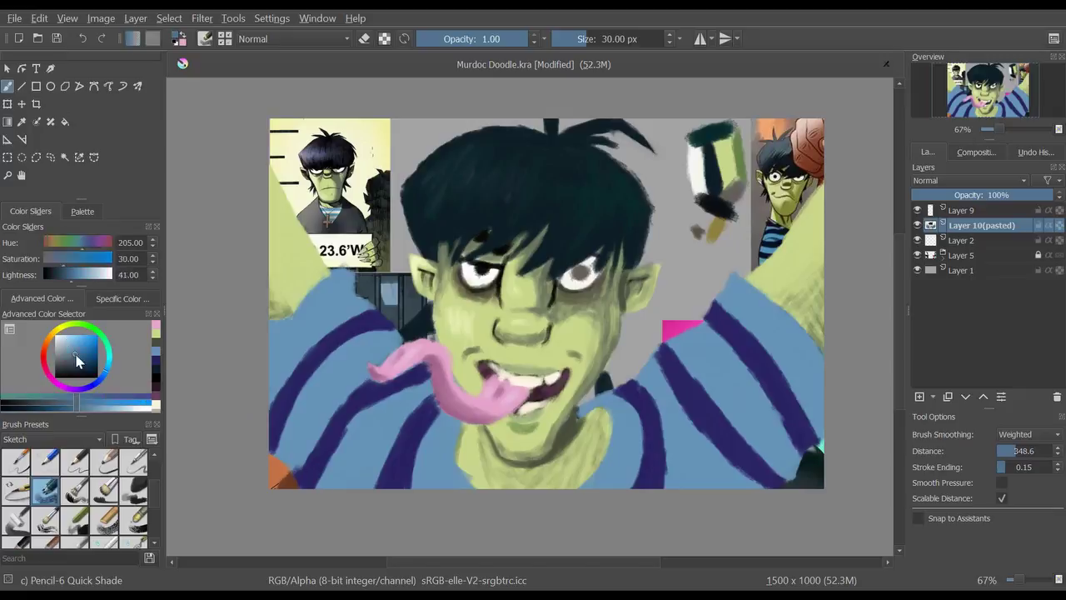
pyautogui.click(71, 406)
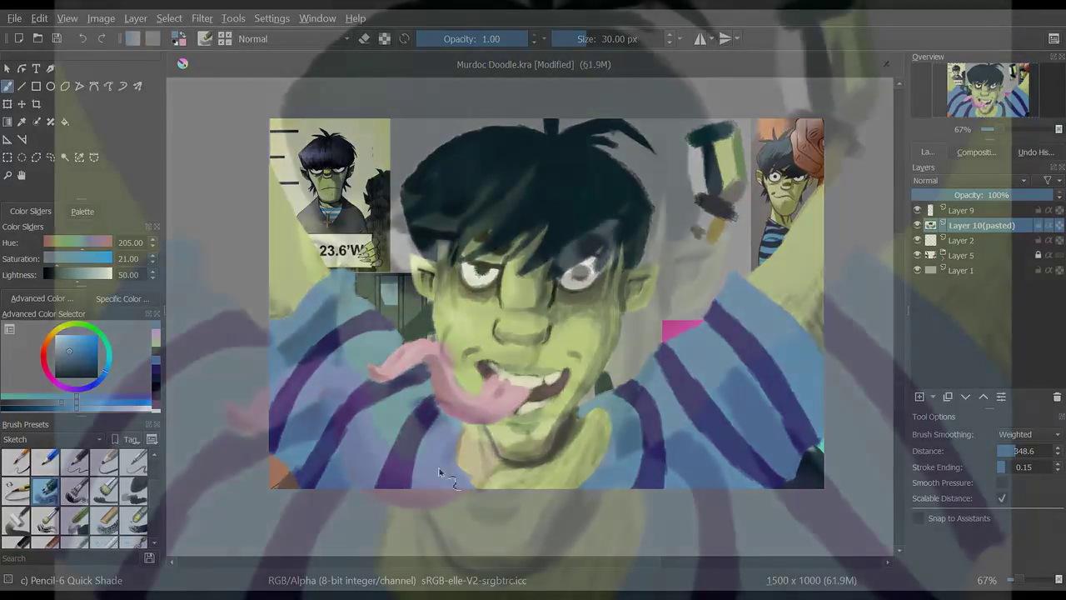